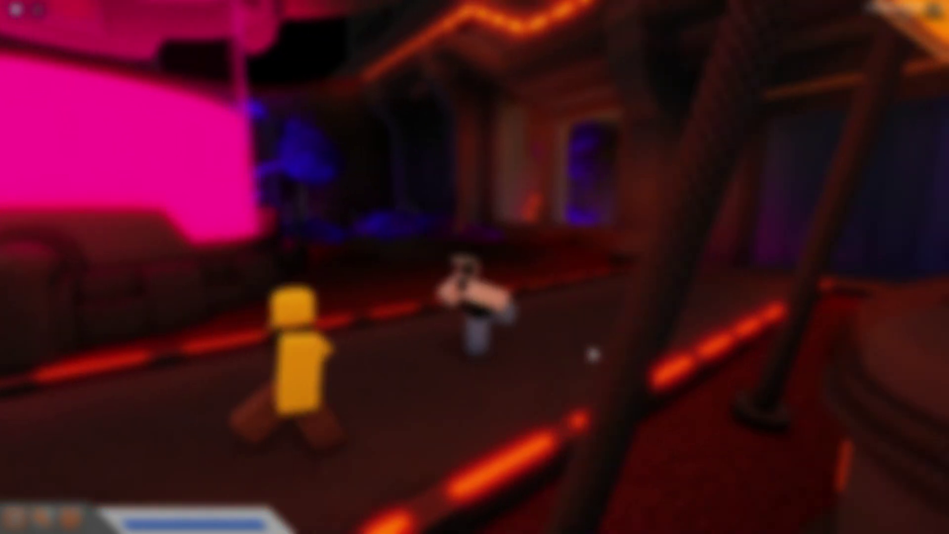
key(s)
key(d)
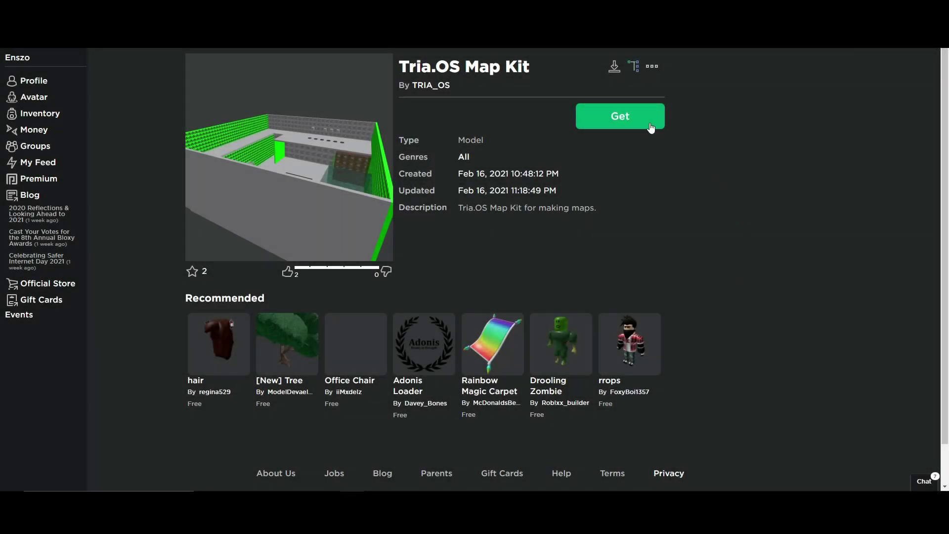
Step: Get the free Tria.OS Map Kit model and open the "combination" game for editing in Roblox Studio
click(618, 122)
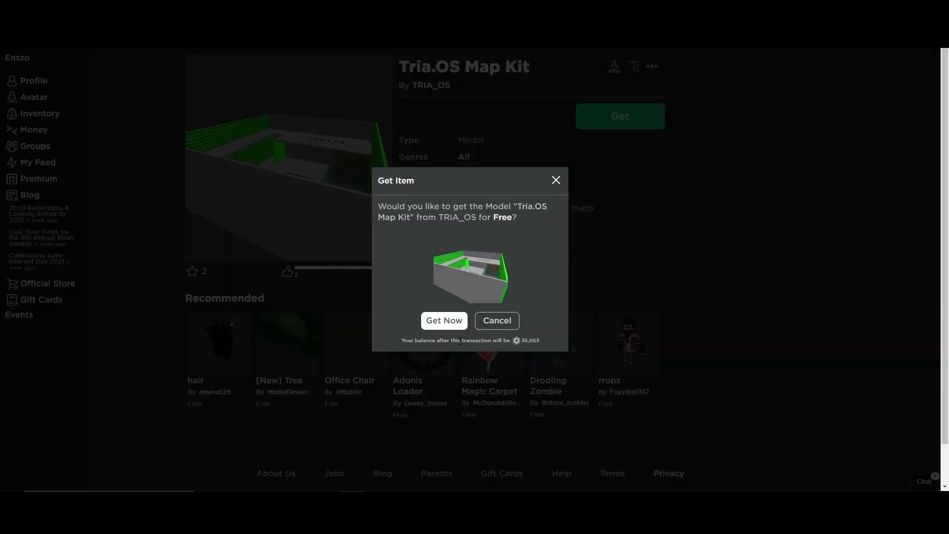
click(444, 321)
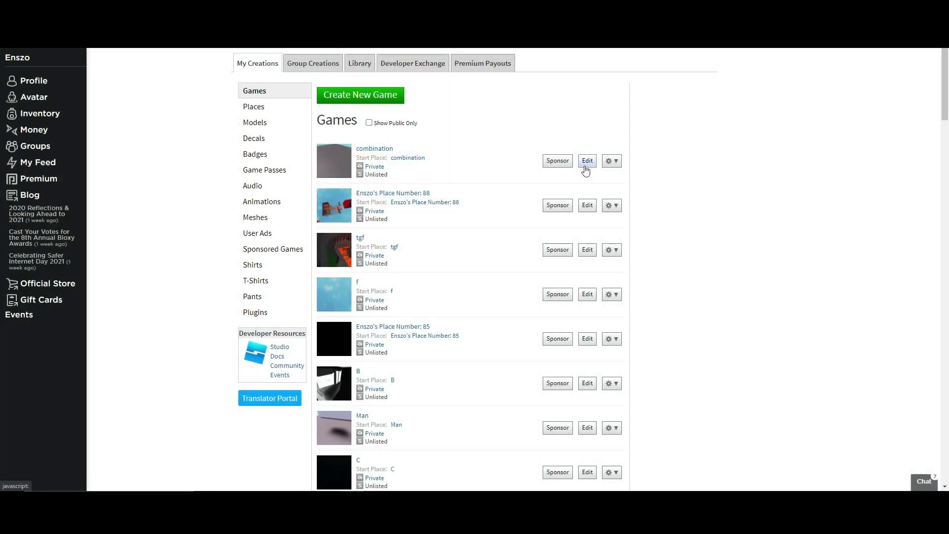
click(585, 166)
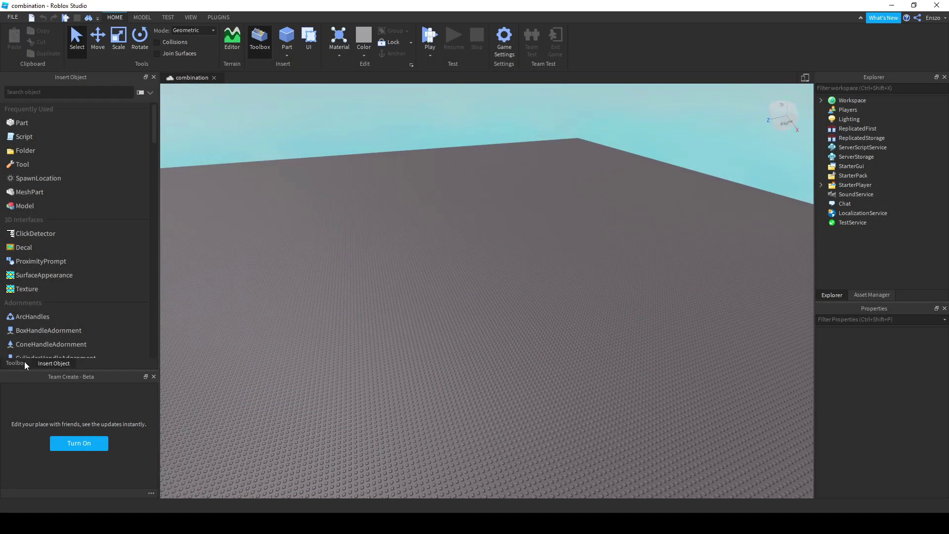
Step: Insert the Tria.OS Map Kit from the account's own models into the place
click(17, 363)
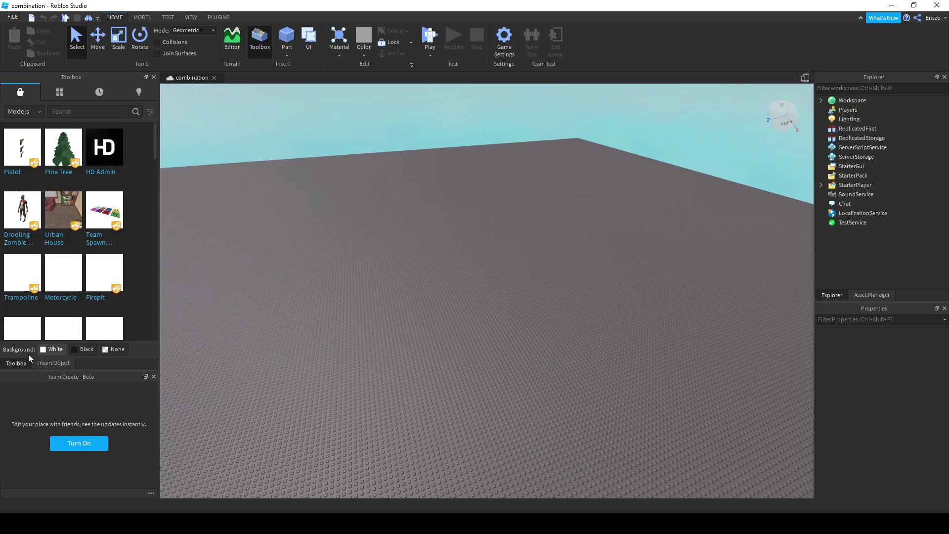
click(60, 92)
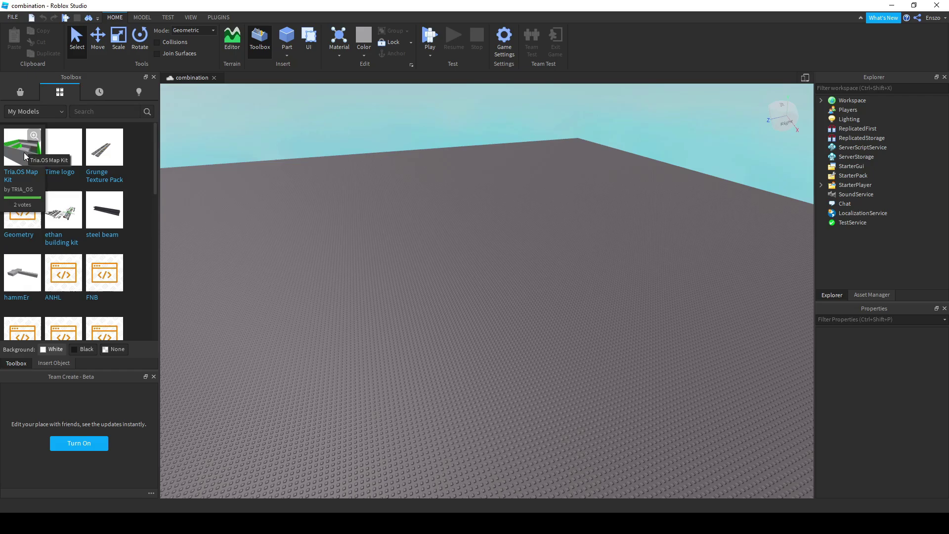
click(24, 153)
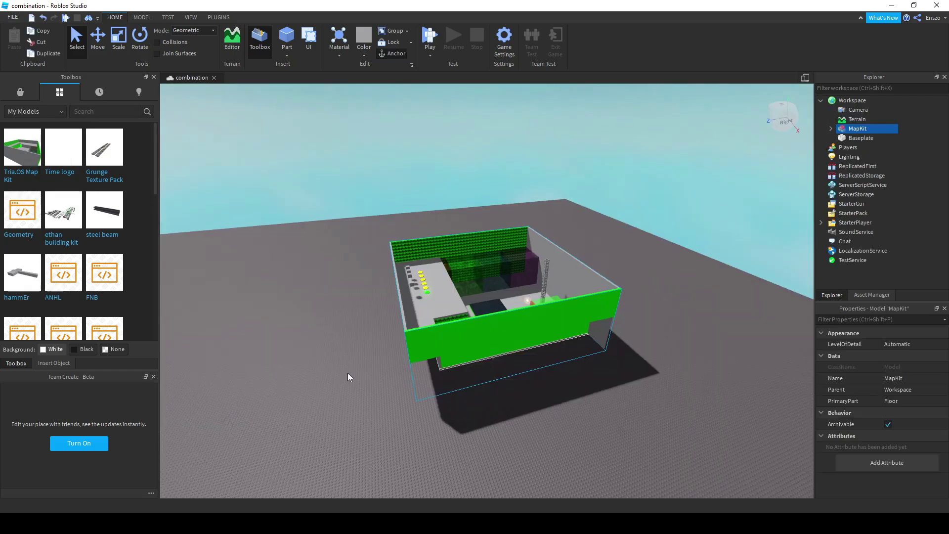
right_drag(348, 377, 348, 377)
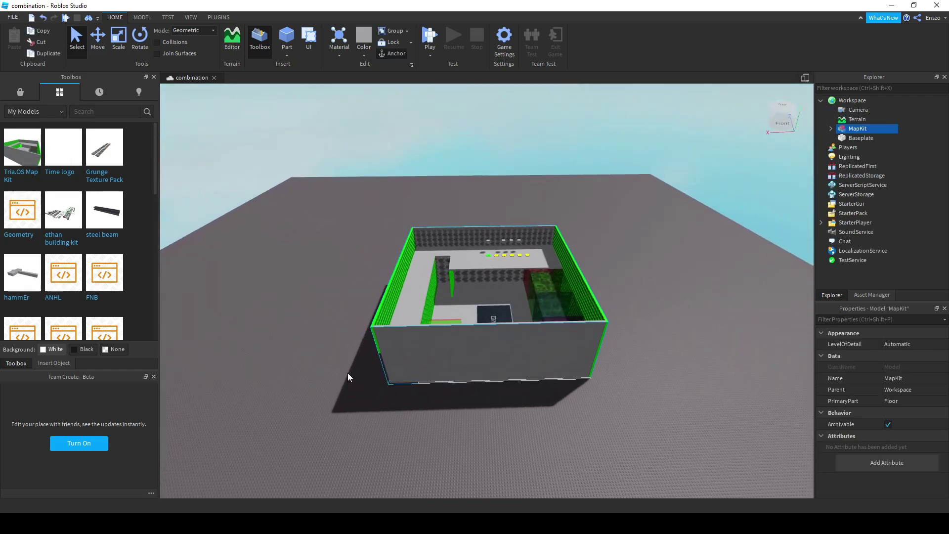
Step: Set the Spawn part's transparency to 1 and turn off its CanCollide property
click(39, 363)
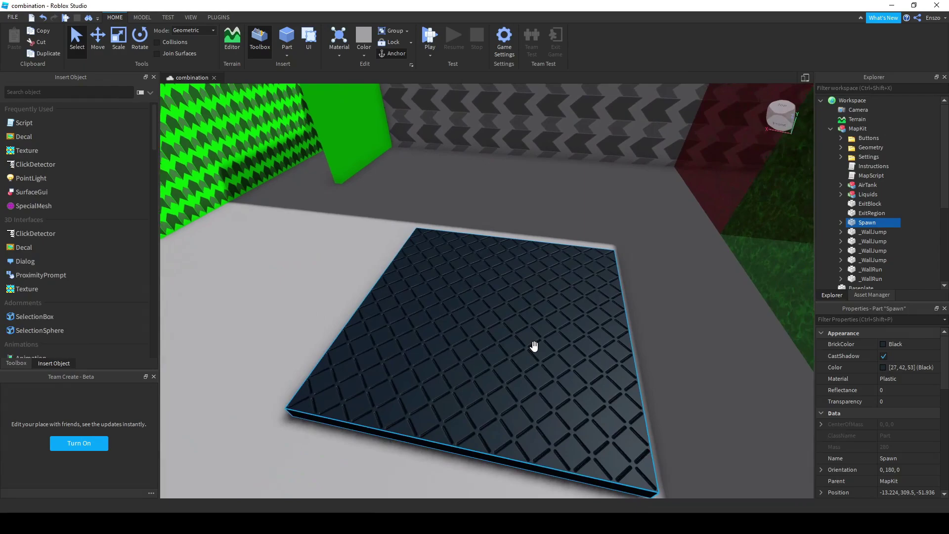
right_drag(533, 346, 515, 364)
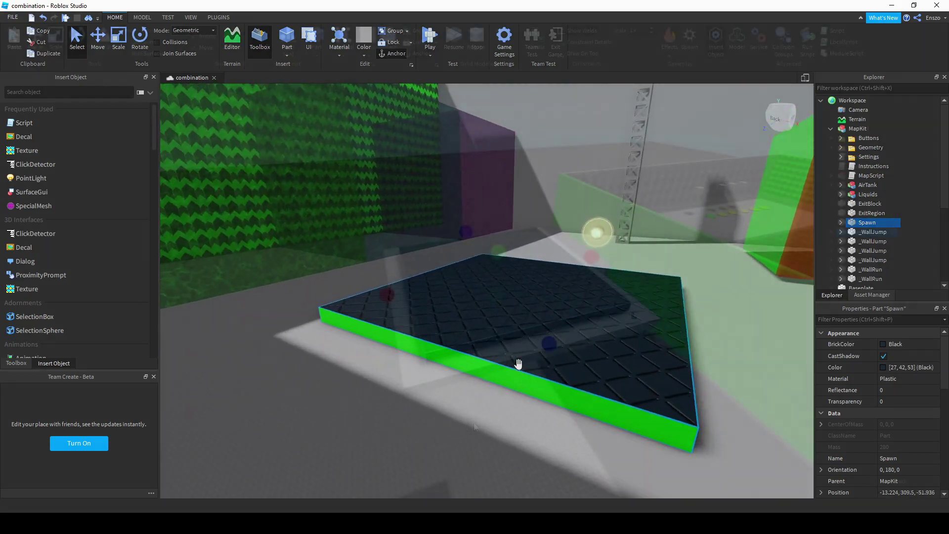
right_drag(474, 423, 500, 383)
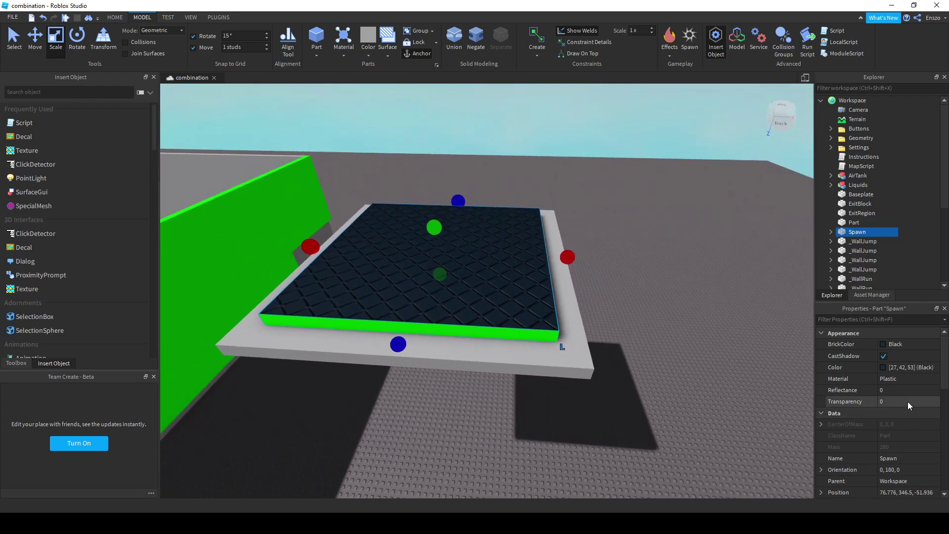
click(908, 402)
text(1)
key(Return)
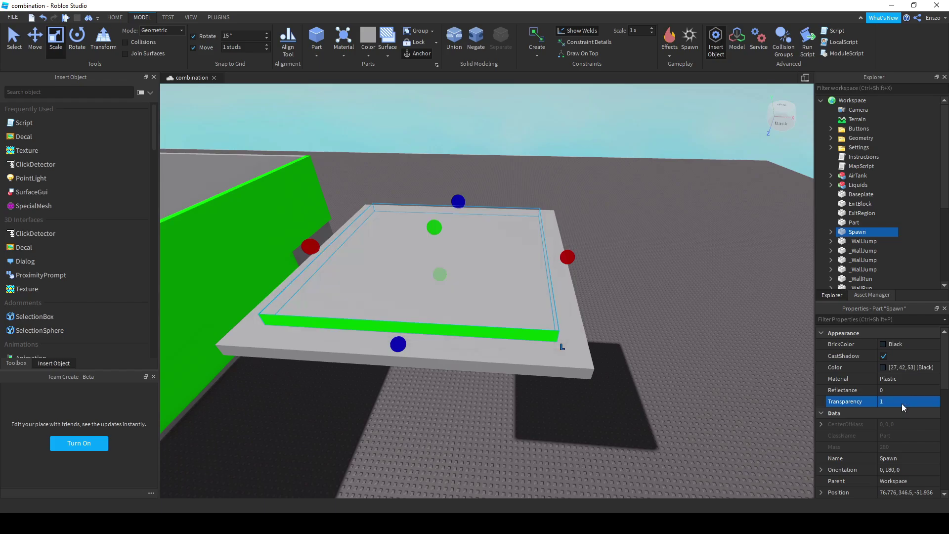
scroll(902, 410, down, 4)
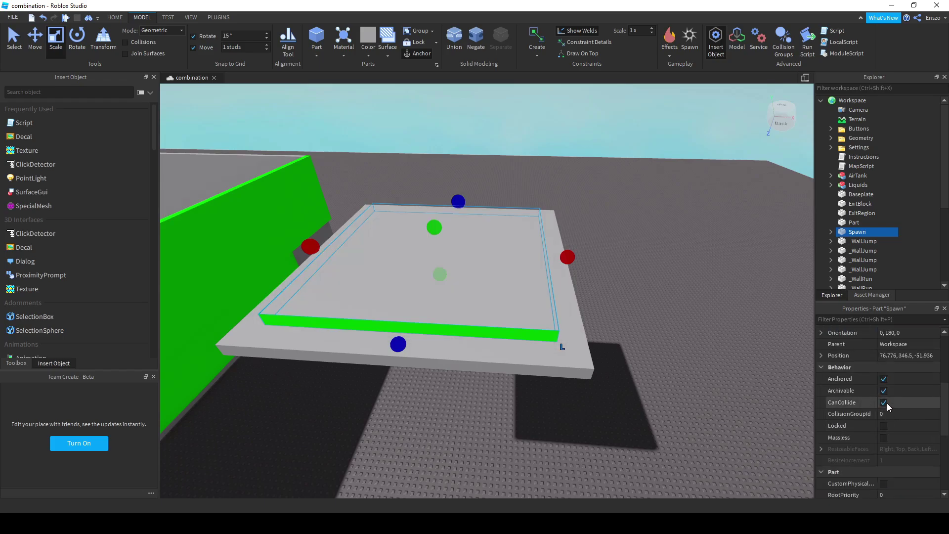
click(884, 404)
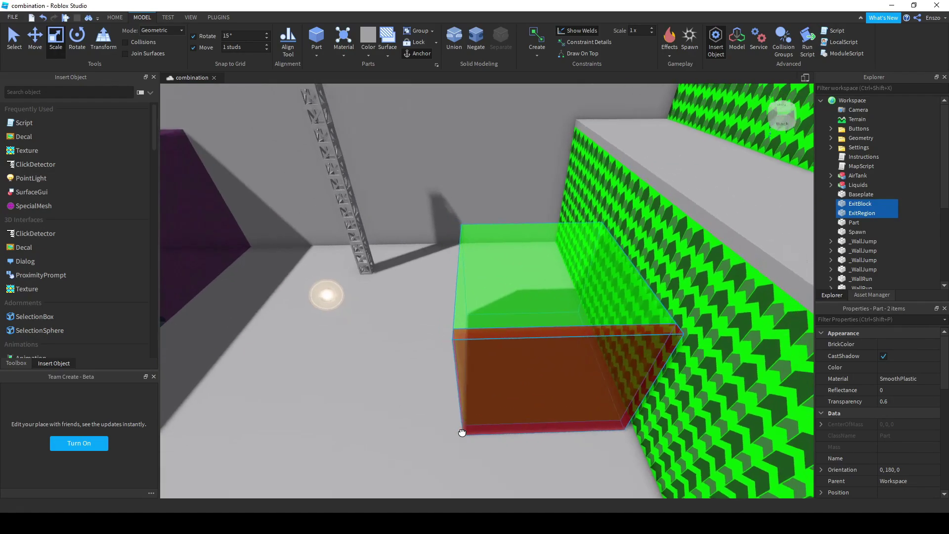
Step: Move ExitBlock and ExitRegion together out of the kit to the platform's end and rotate them to orientation 0,0,180
drag(462, 433, 471, 309)
key(r)
key(r)
right_drag(471, 309, 471, 310)
key(s)
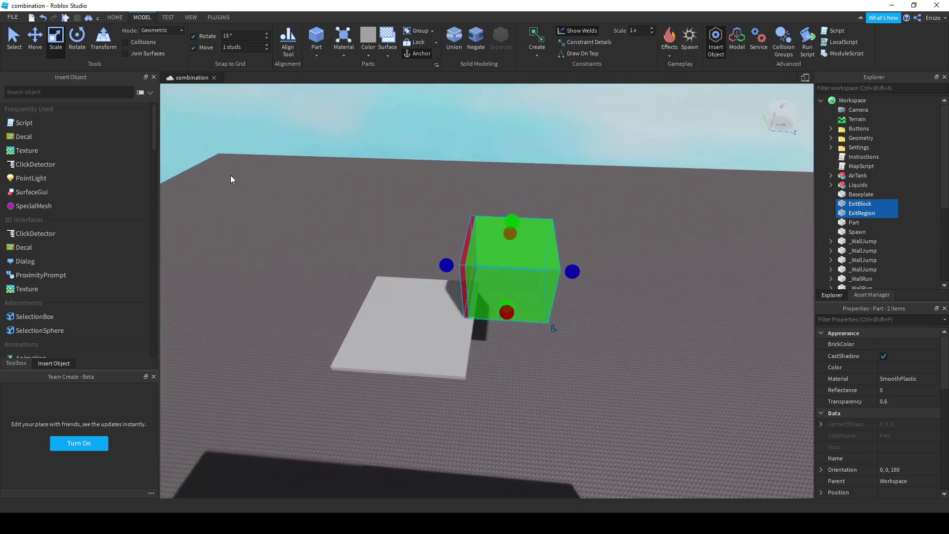
Step: Move both exit parts farther away from the platform along the Z axis
click(38, 48)
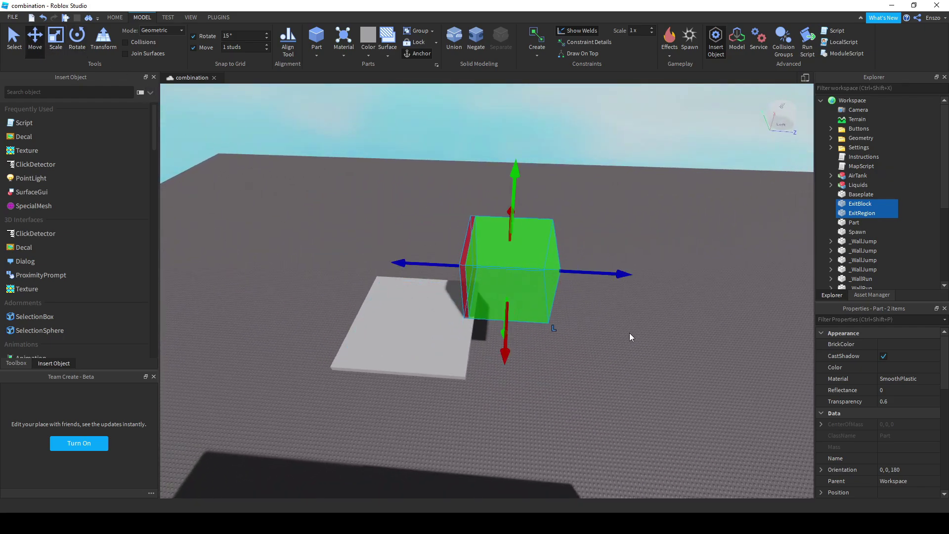
drag(621, 273, 767, 286)
drag(697, 374, 715, 419)
Step: Stretch the grey platform part lengthwise toward the exit so it reaches the exit parts
key(a)
right_drag(574, 366, 547, 339)
click(549, 340)
key(a)
click(547, 340)
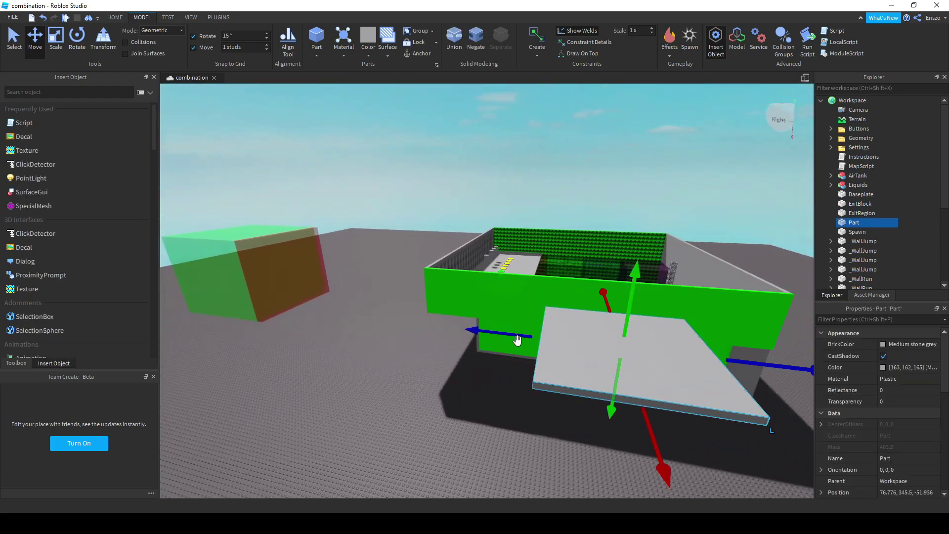
key(ctrl+3)
key(a)
drag(519, 340, 341, 326)
Step: Enlarge the exit block at the platform's far end, making it taller and wider on both sides
click(343, 425)
right_drag(343, 426, 343, 426)
key(d)
key(w)
click(484, 215)
drag(517, 173, 514, 118)
ctrl+drag(432, 246, 391, 251)
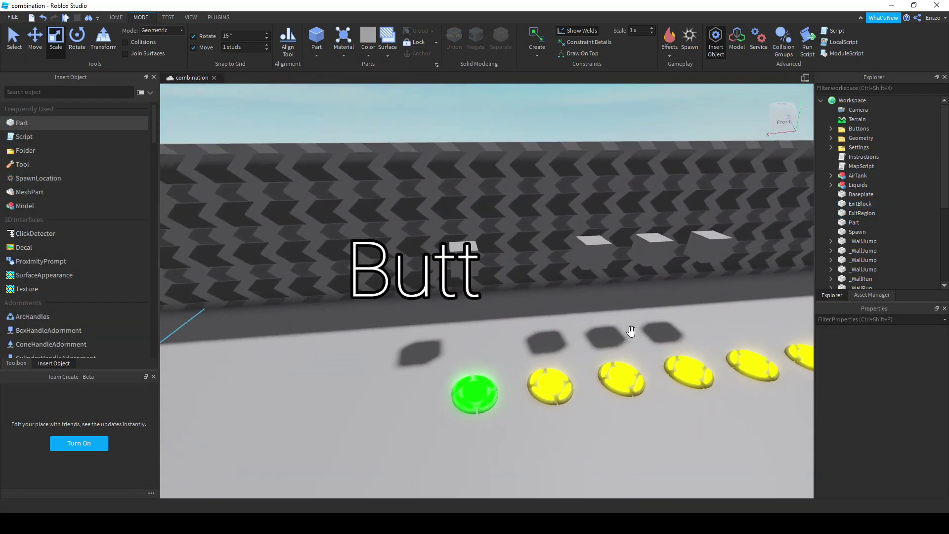
Step: Move all six button models, _Button1 to _Button6, together from the kit onto the new platform
key(w)
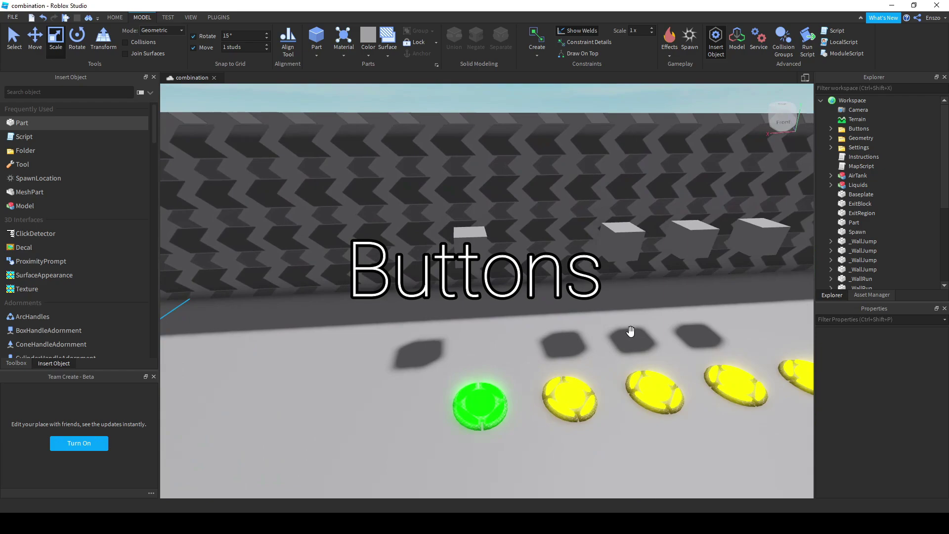
right_drag(591, 354, 591, 354)
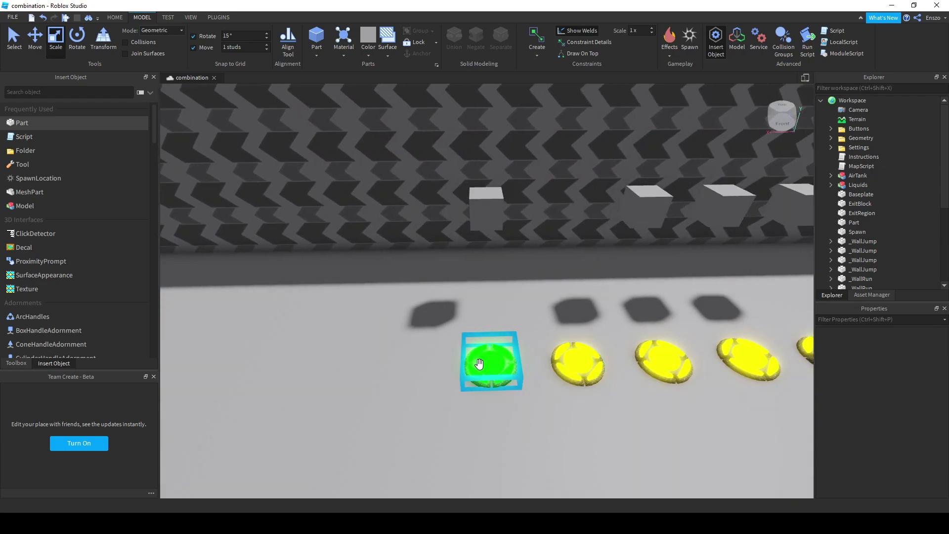
click(504, 382)
right_drag(504, 383, 495, 341)
key(d)
key(d)
ctrl+click(493, 341)
key(d)
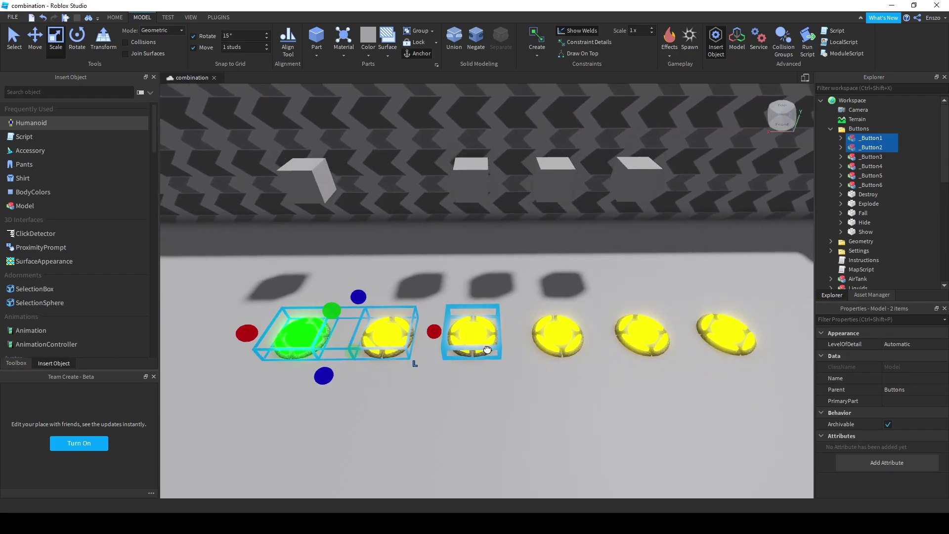
ctrl+click(485, 341)
key(d)
ctrl+click(491, 345)
key(d)
ctrl+click(466, 338)
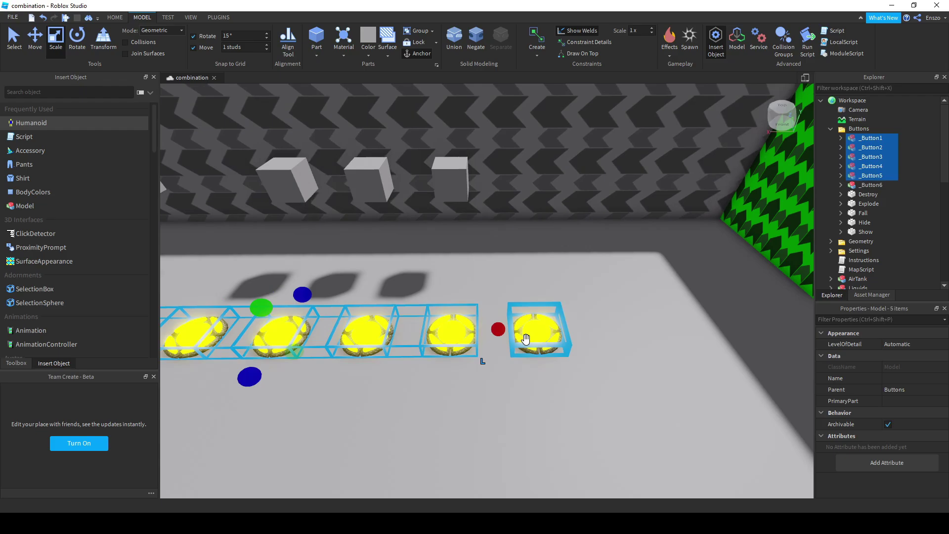
ctrl+click(527, 340)
key(d)
right_drag(489, 340, 478, 338)
drag(478, 338, 501, 344)
right_drag(478, 338, 501, 344)
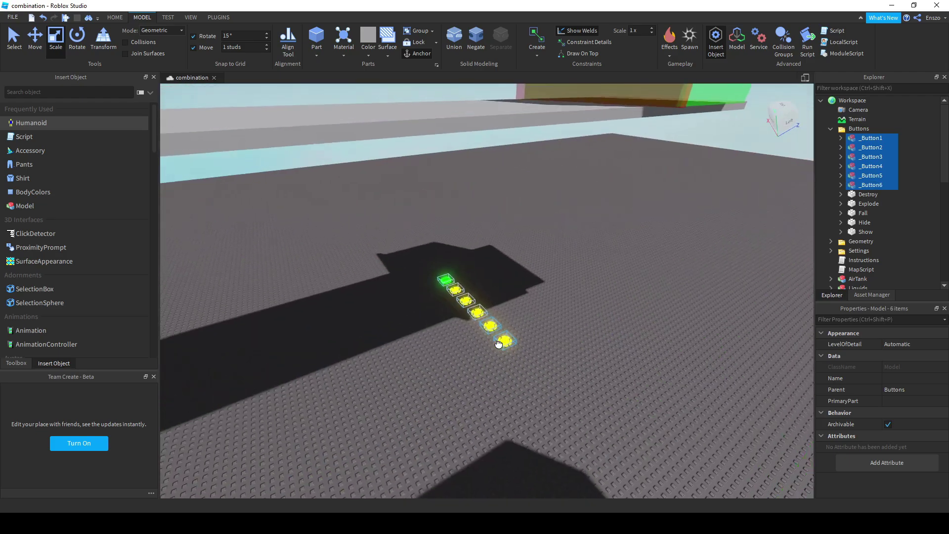
drag(501, 344, 499, 341)
right_drag(501, 344, 499, 341)
drag(500, 341, 545, 371)
right_drag(542, 369, 506, 379)
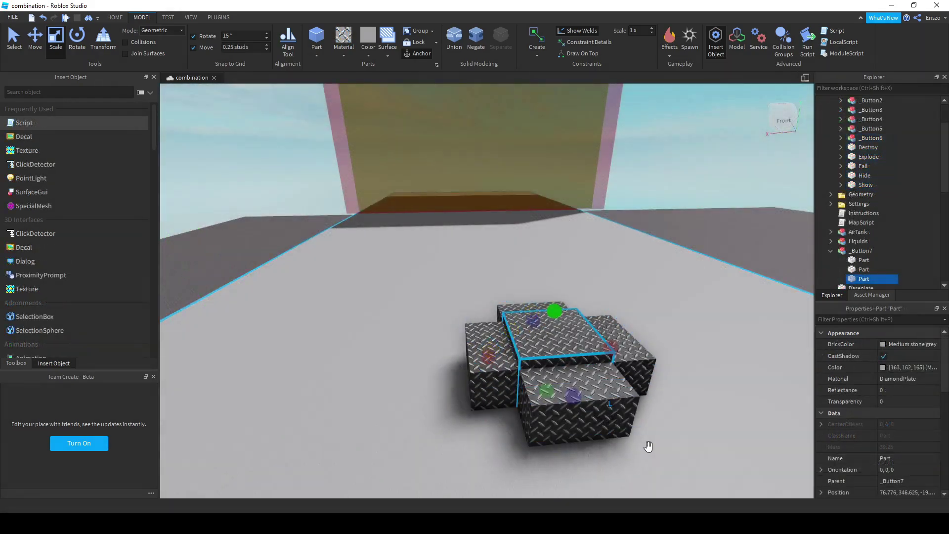
Step: Rename the centre part of the _Button7 model as Light
scroll(863, 251, down, 1)
text(Lig)
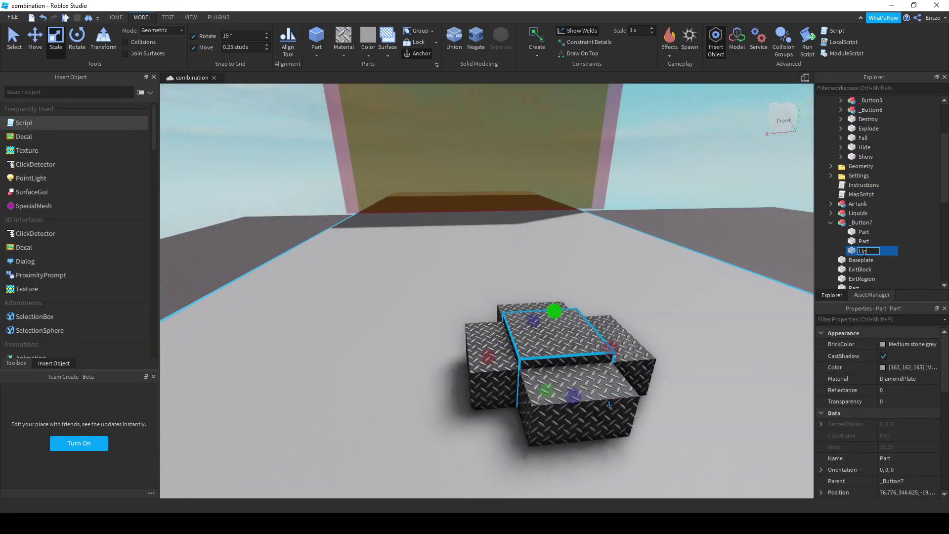
text(ht)
key(Return)
Step: Duplicate the Light part and enlarge the copy symmetrically in width, depth and height around the button's centre
right_drag(569, 366, 588, 385)
key(ctrl+d)
ctrl+drag(470, 341, 430, 342)
ctrl+drag(554, 364, 567, 385)
ctrl+drag(533, 285, 547, 258)
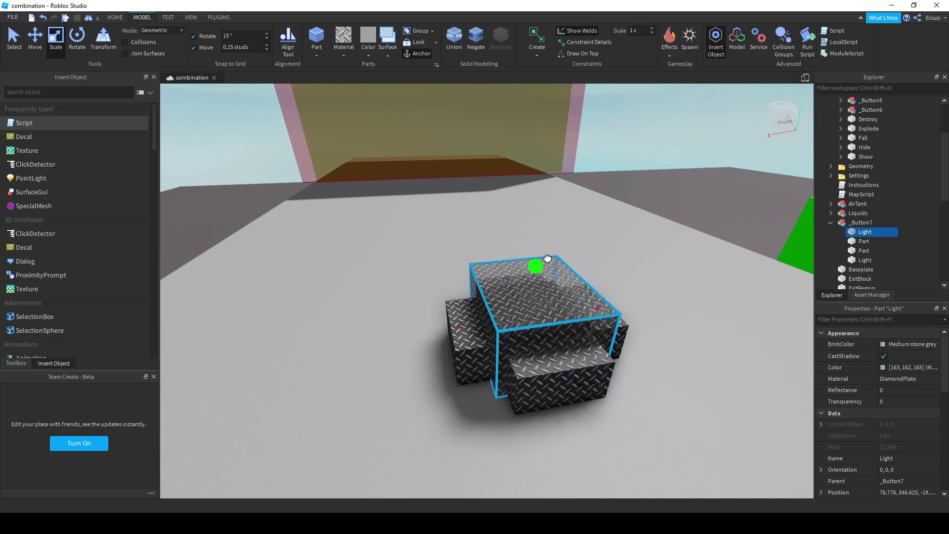
Step: Rename the enlarged copy as Hitbox, set its transparency to 1 and turn off CanCollide
click(865, 233)
text(Hitbox)
key(Return)
click(900, 402)
text(1)
key(Return)
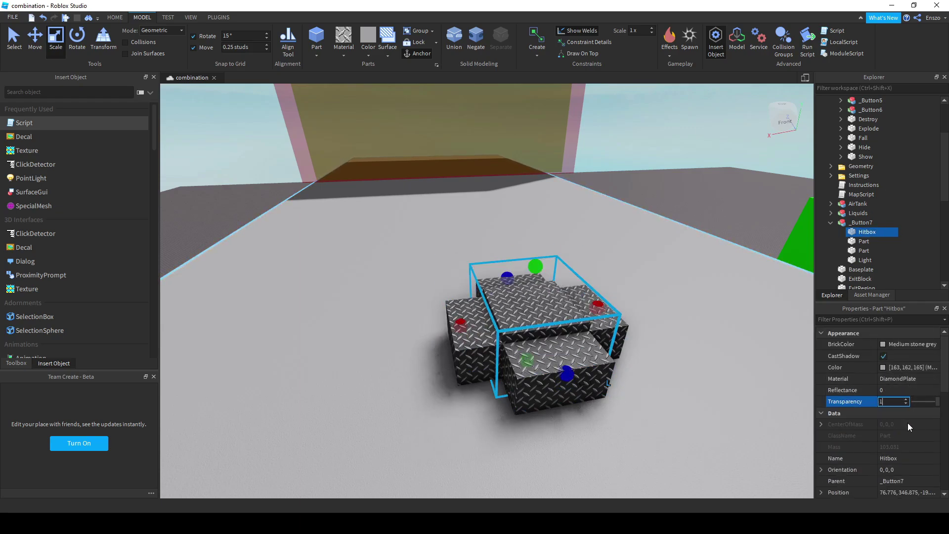
scroll(904, 430, down, 2)
click(884, 471)
Step: Change the material of the Light part in _Button7 to Neon
click(857, 262)
click(344, 52)
click(346, 272)
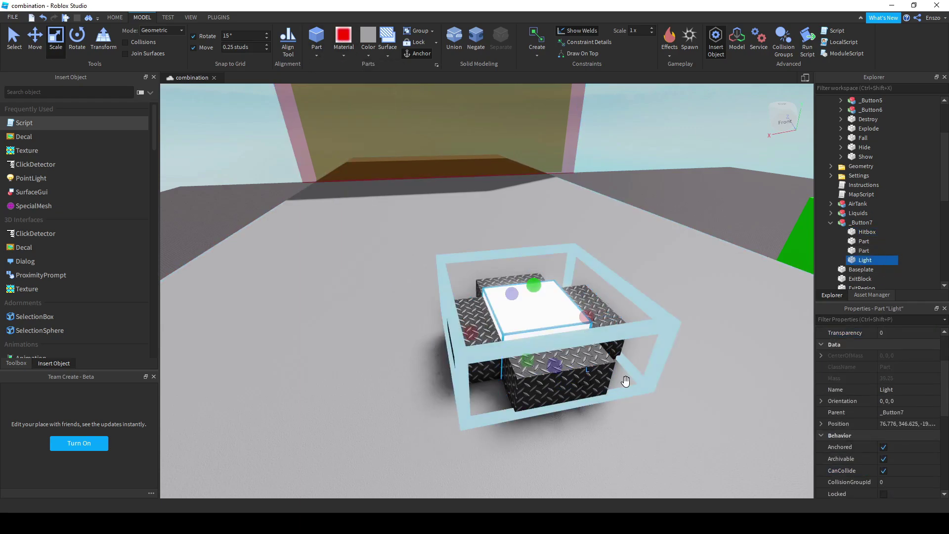
scroll(625, 381, down, 3)
click(612, 197)
Step: Move the custom _Button7 model beside the last yellow button on the platform
right_drag(613, 197, 605, 198)
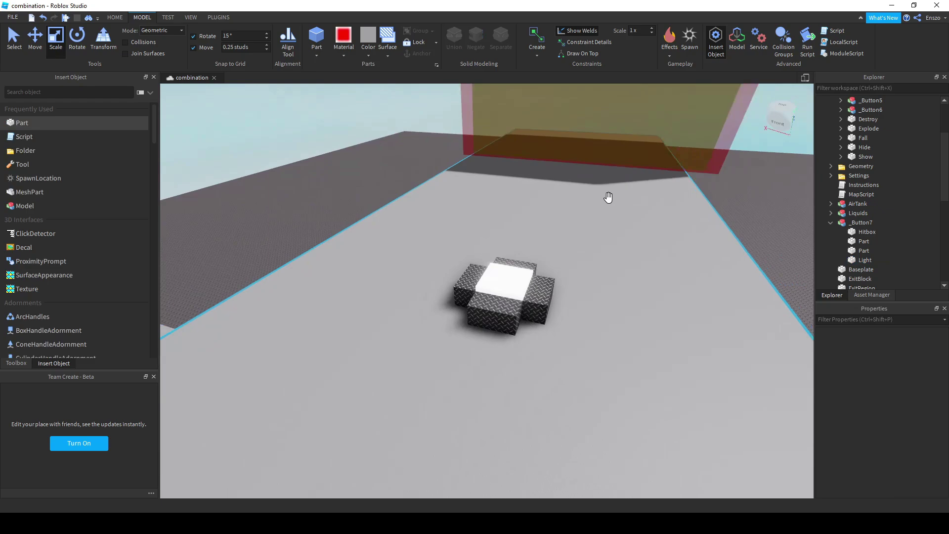
right_drag(519, 288, 512, 289)
click(451, 333)
right_drag(459, 398, 462, 390)
drag(461, 404, 447, 340)
Step: Move the _Button7 model into the Buttons folder with the other button models
scroll(866, 269, up, 1)
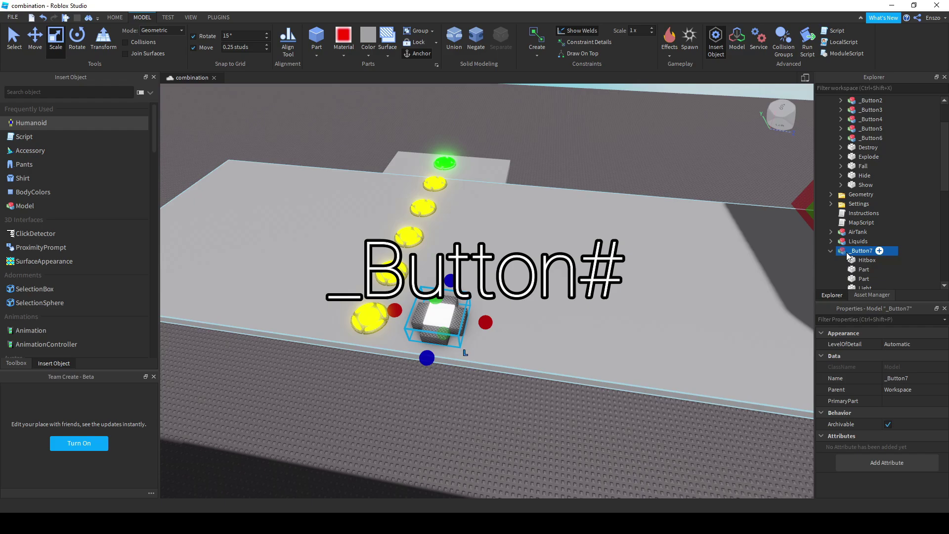
drag(847, 254, 866, 228)
drag(857, 154, 848, 131)
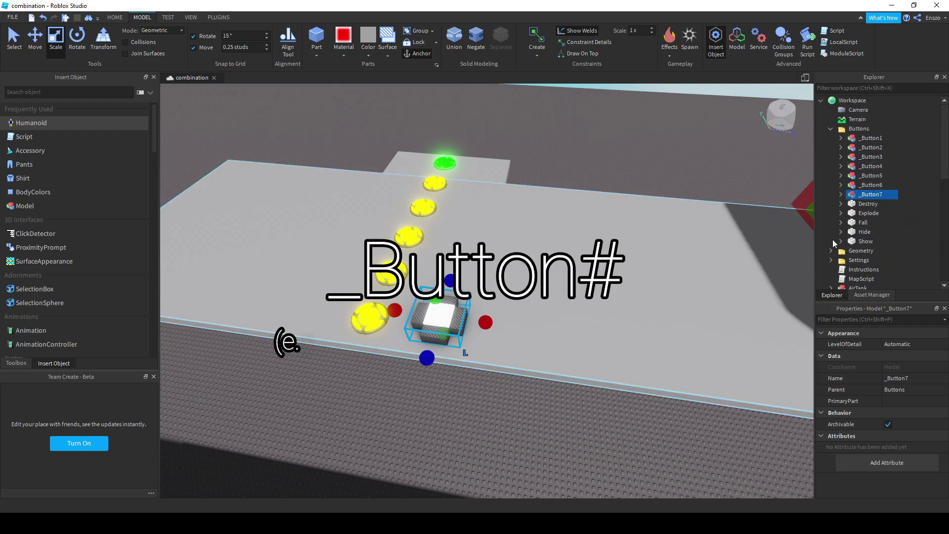
key(a)
right_drag(726, 366, 726, 366)
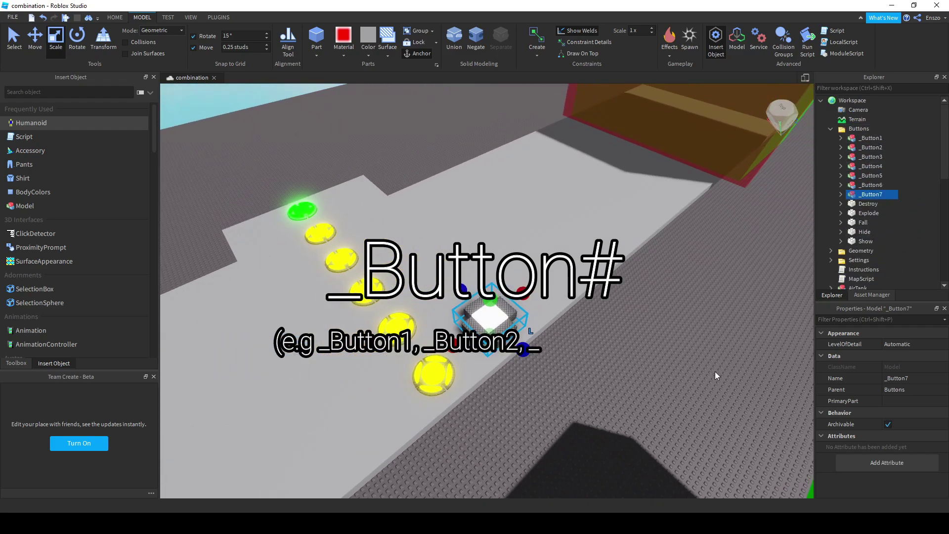
Step: Check the naming of the button models from _Button1 to _Button7 in the Buttons folder against the platform buttons
click(665, 418)
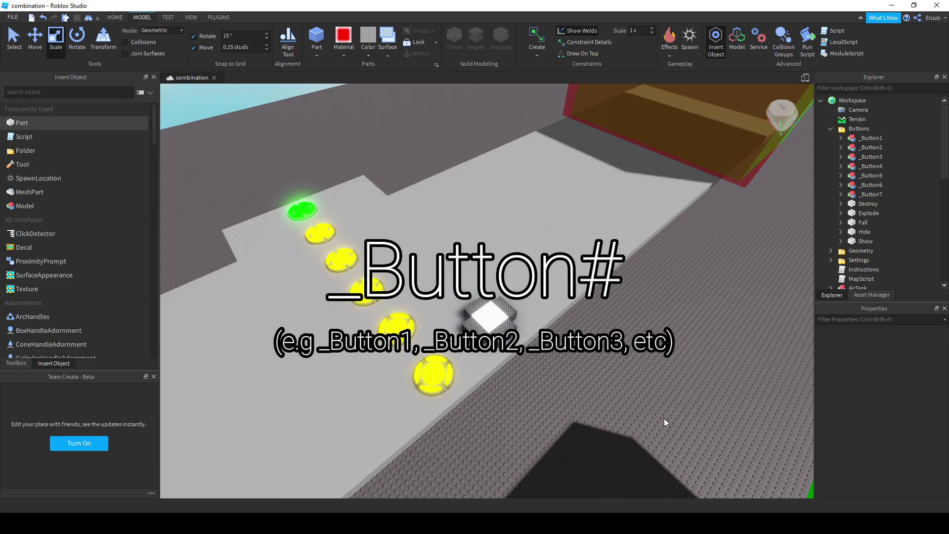
click(302, 210)
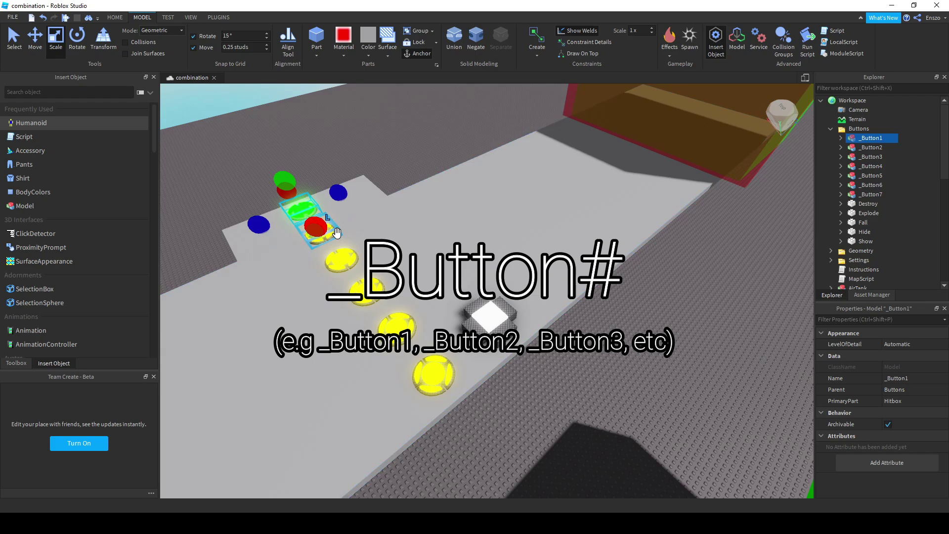
click(870, 147)
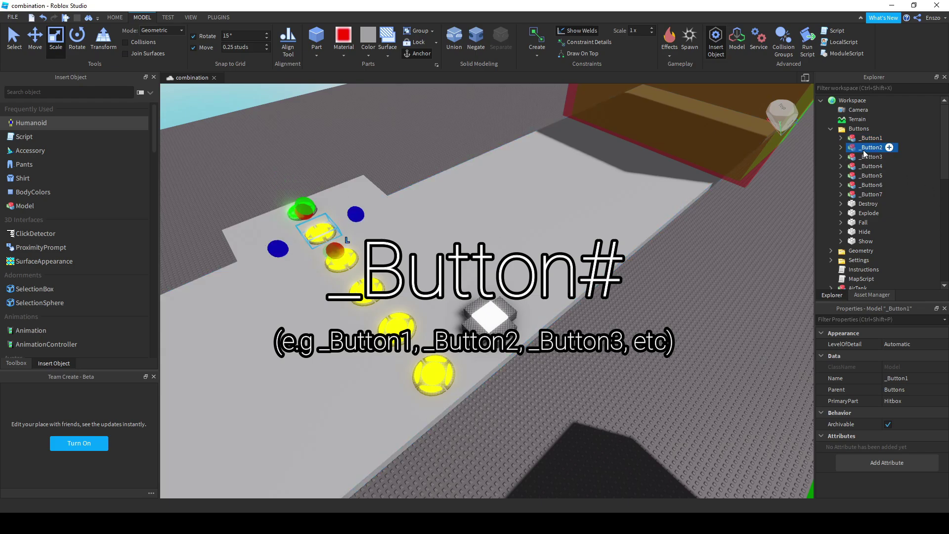
click(870, 157)
click(870, 166)
click(870, 176)
click(865, 185)
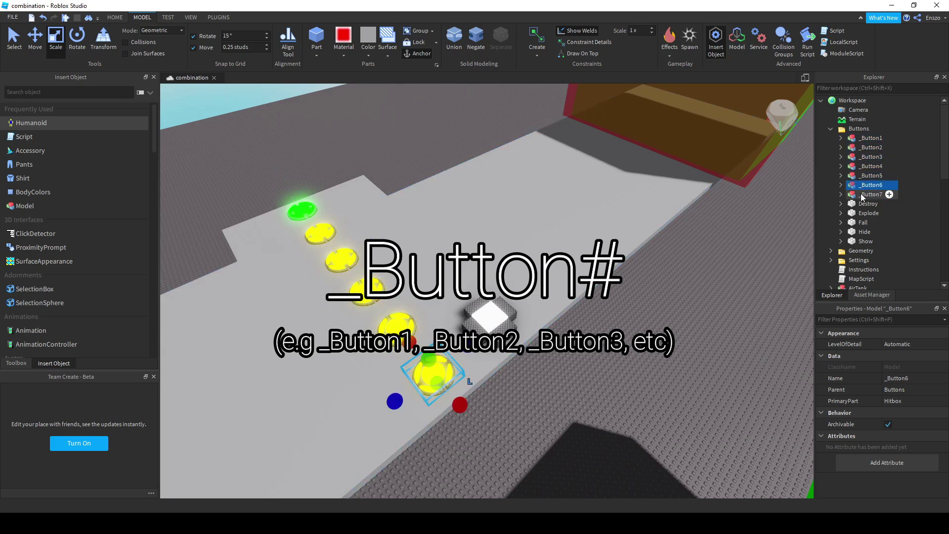
click(866, 195)
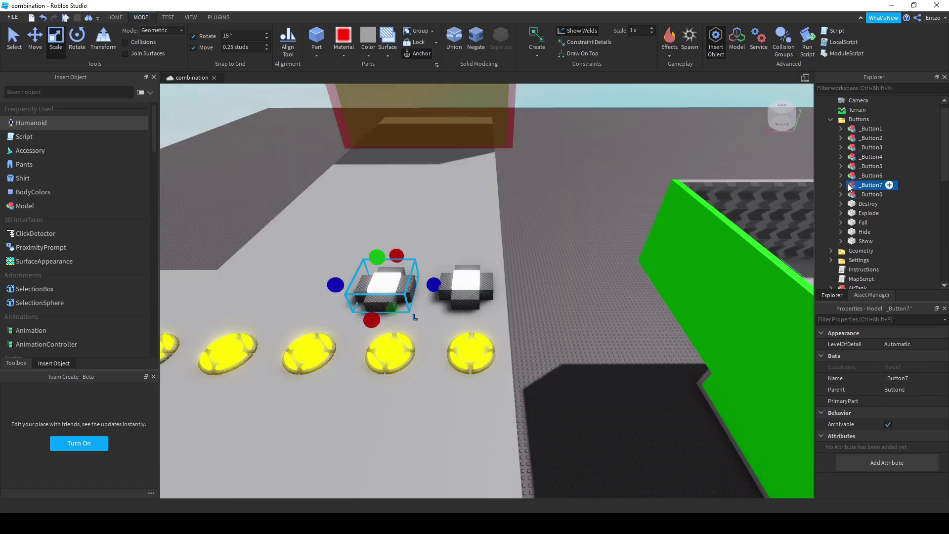
Step: Insert a StringValue into the _Button7 model and name it Group
right_click(851, 187)
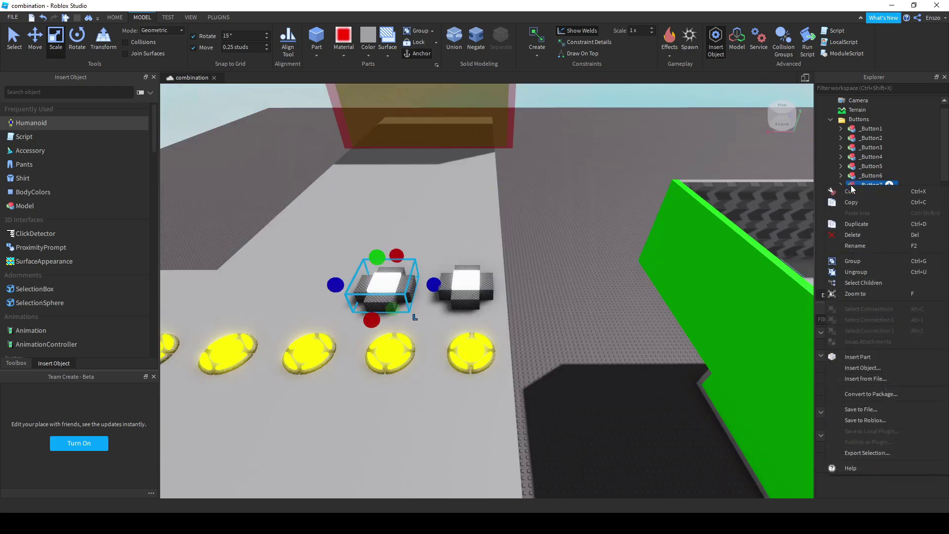
click(880, 368)
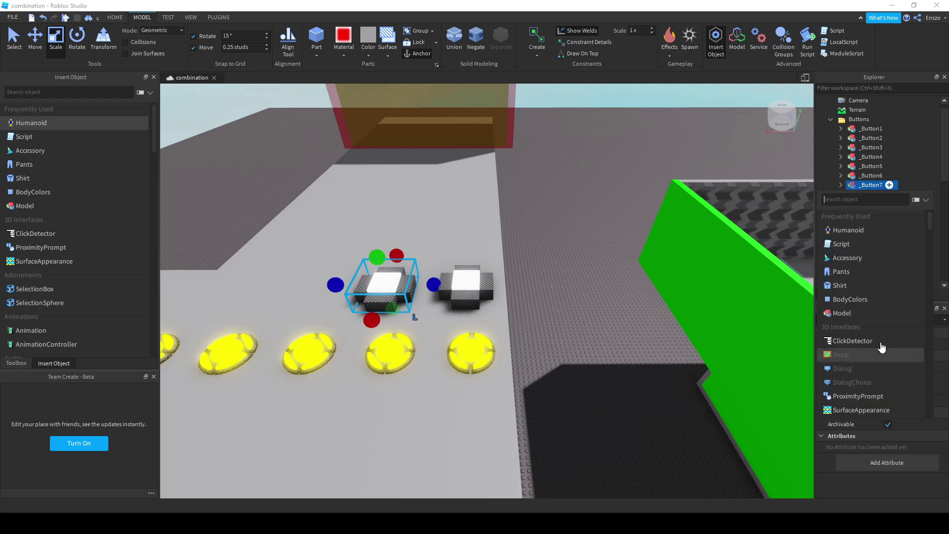
text(string)
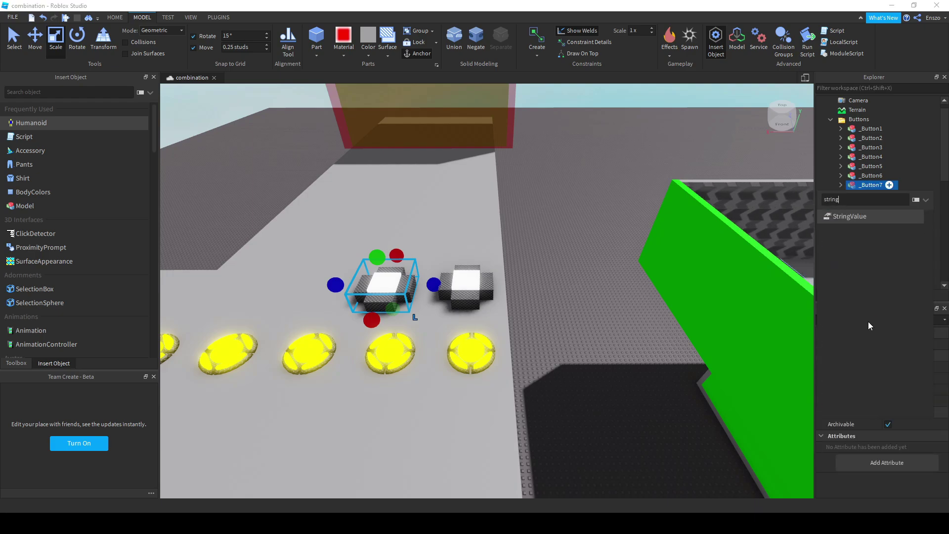
click(865, 217)
click(872, 197)
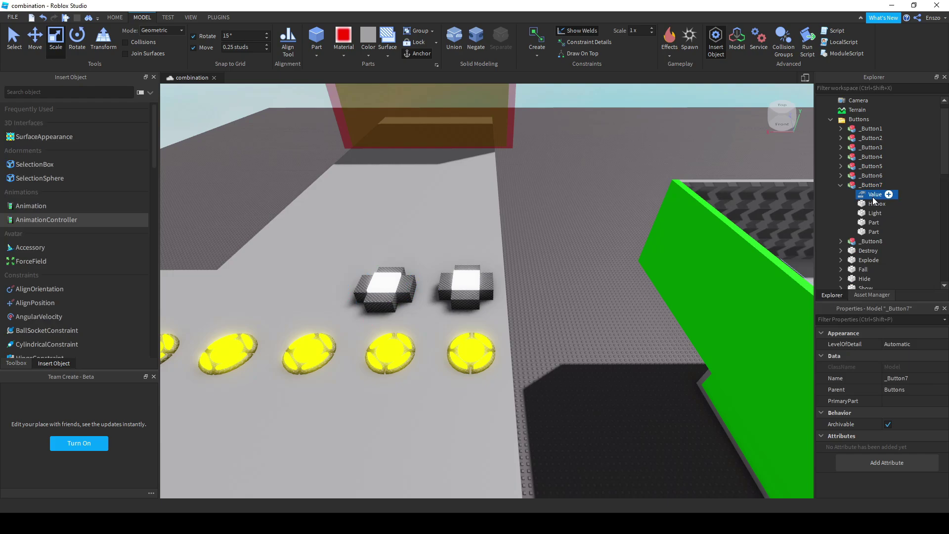
click(873, 197)
text(Group)
key(Return)
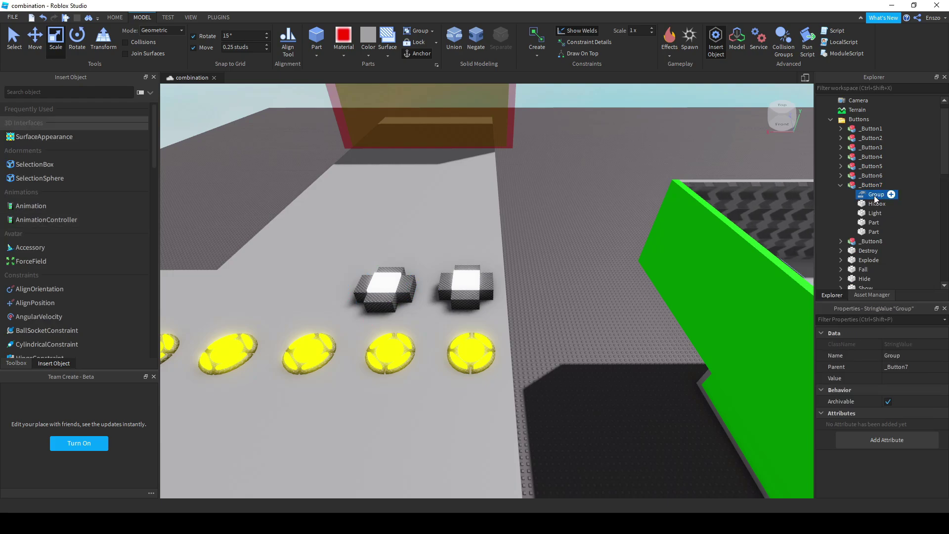
Step: Examine the DisabledColor, EnabledColor, EnabledGroupColor, LocatorImage and PressedColor values in the Button settings
click(831, 119)
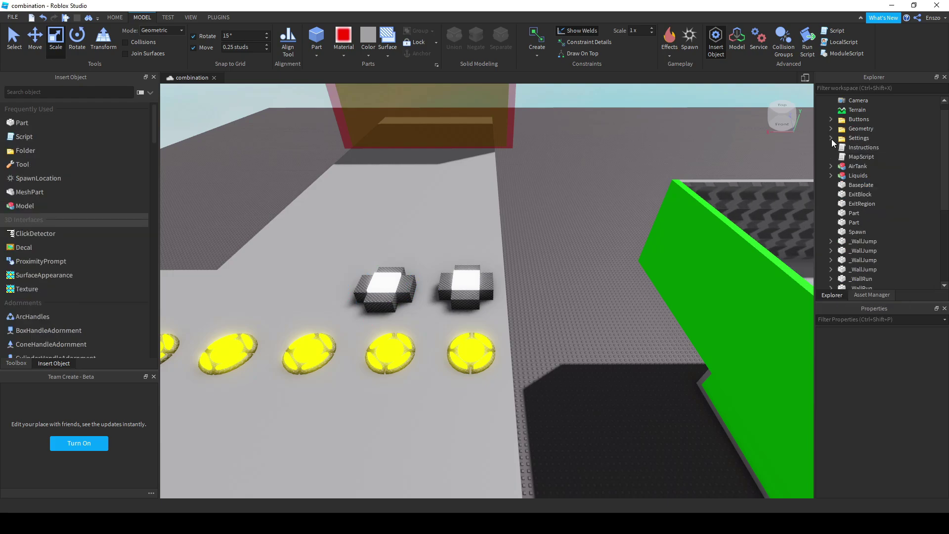
click(831, 139)
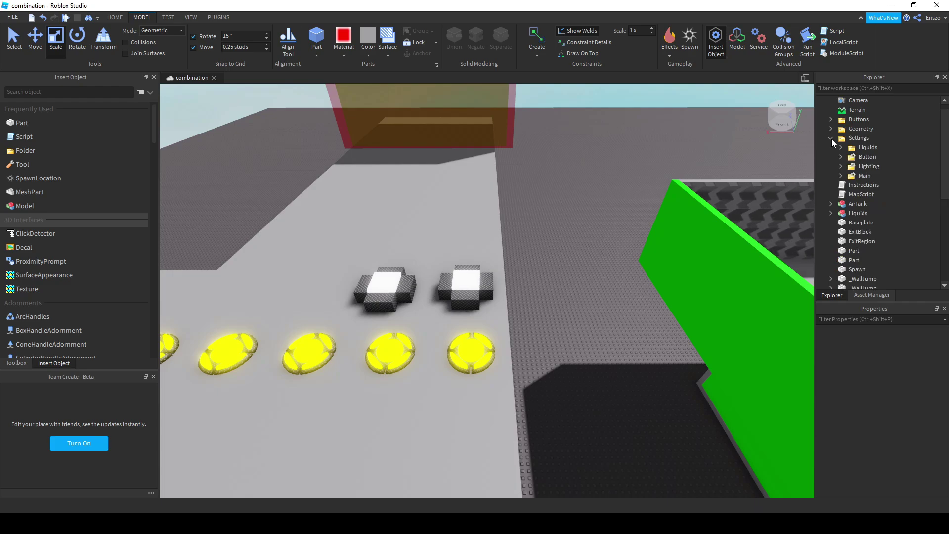
click(840, 157)
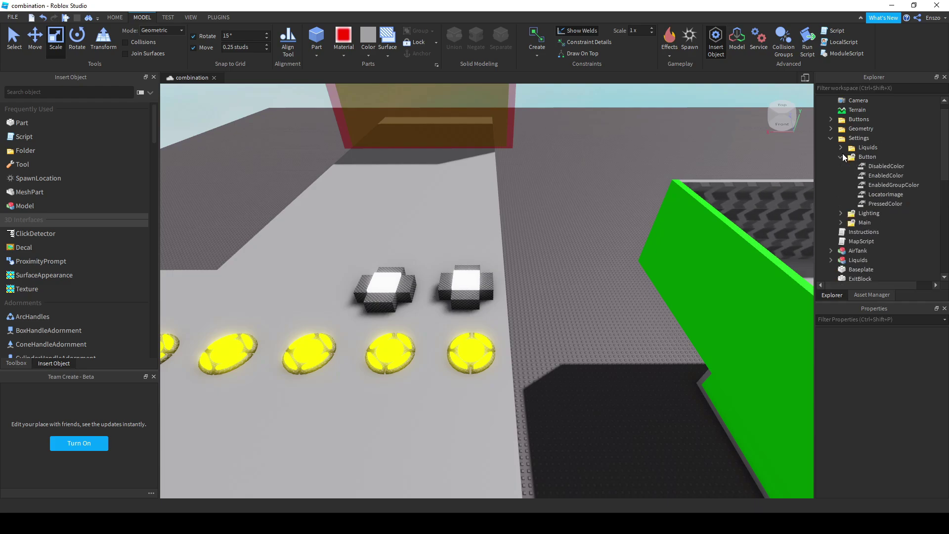
click(878, 166)
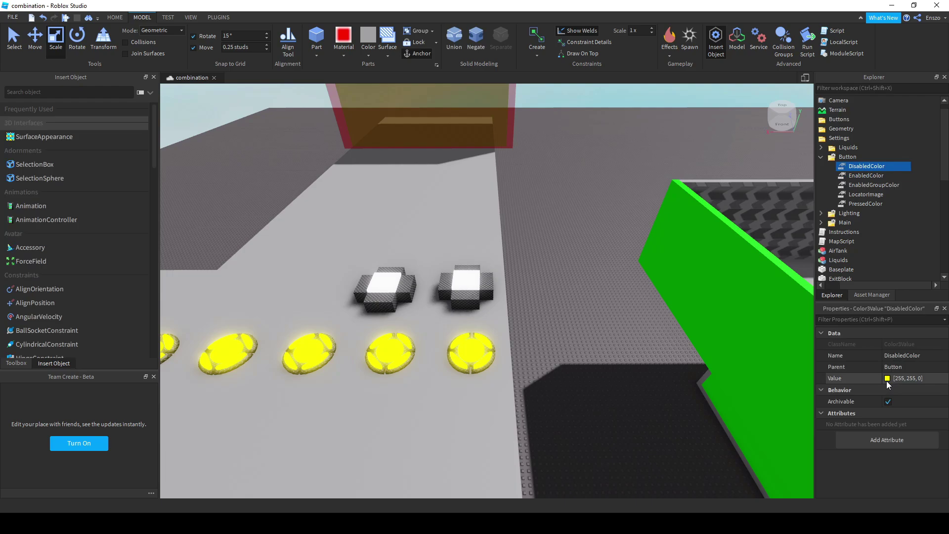
click(853, 177)
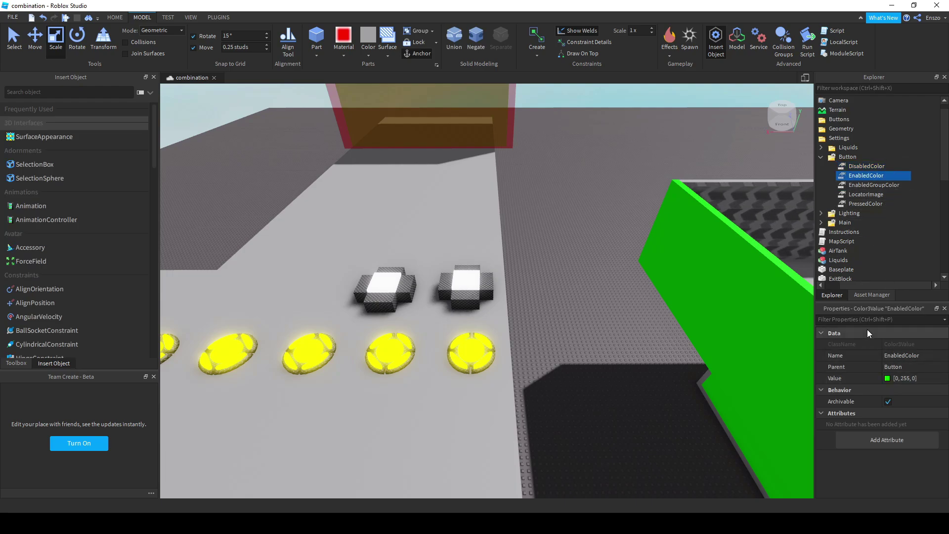
click(852, 188)
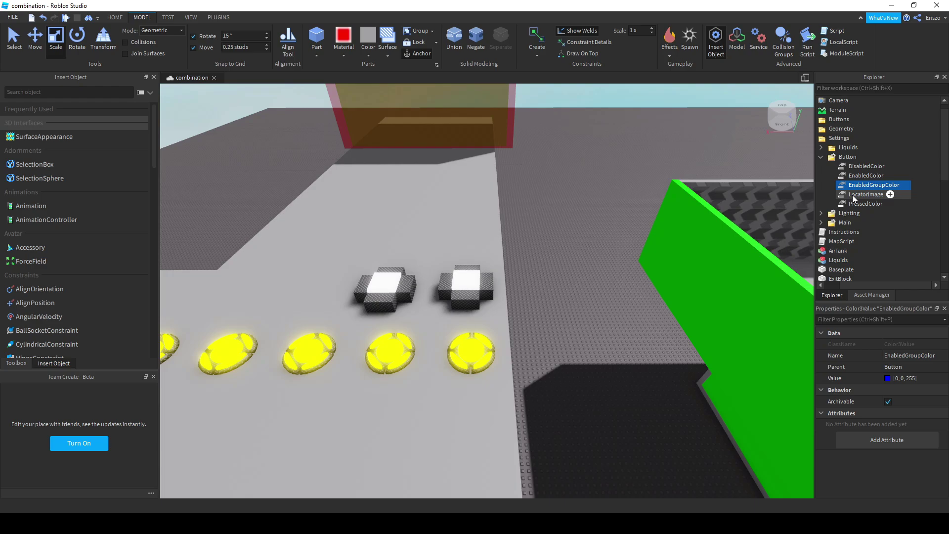
click(852, 195)
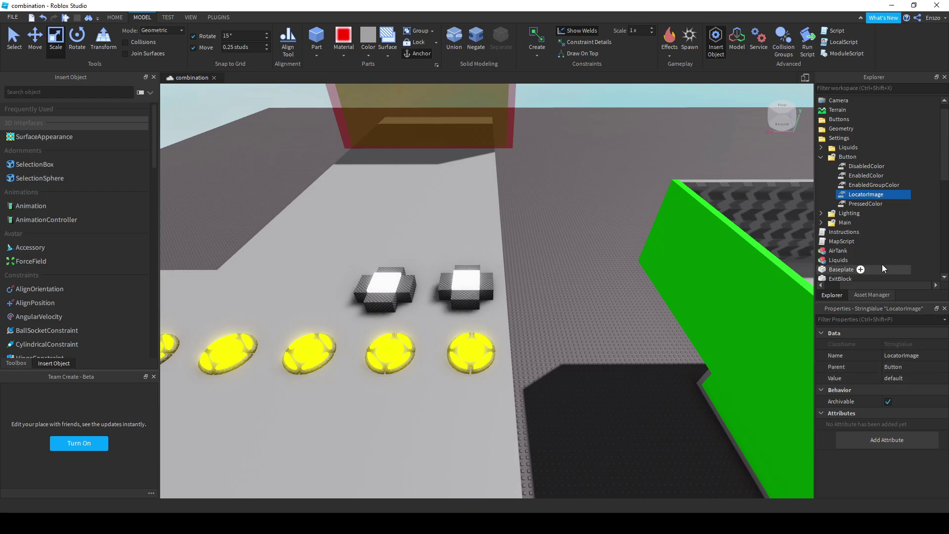
click(858, 205)
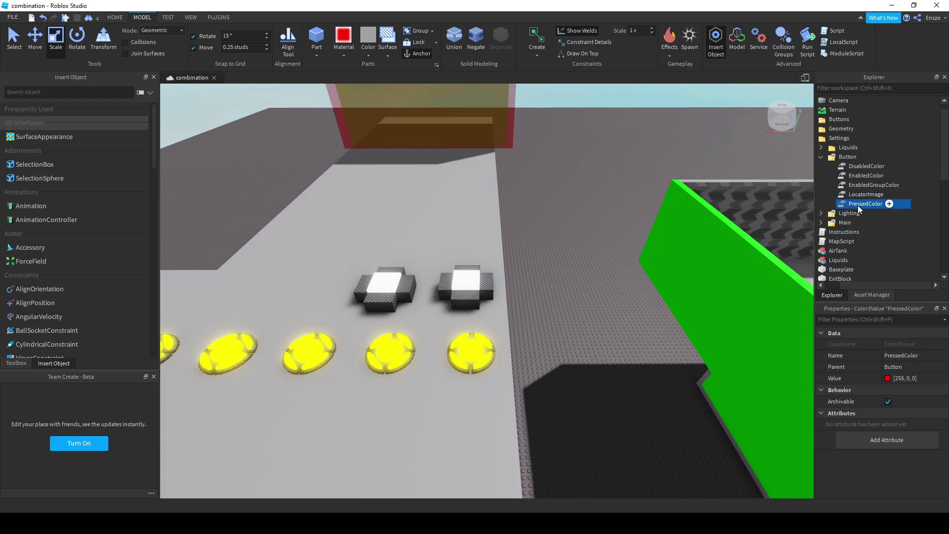
click(861, 195)
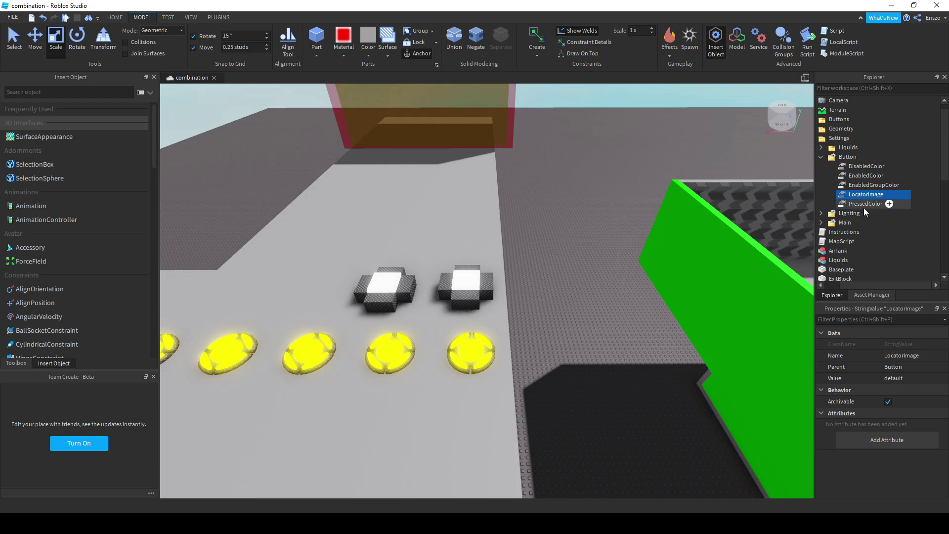
click(906, 377)
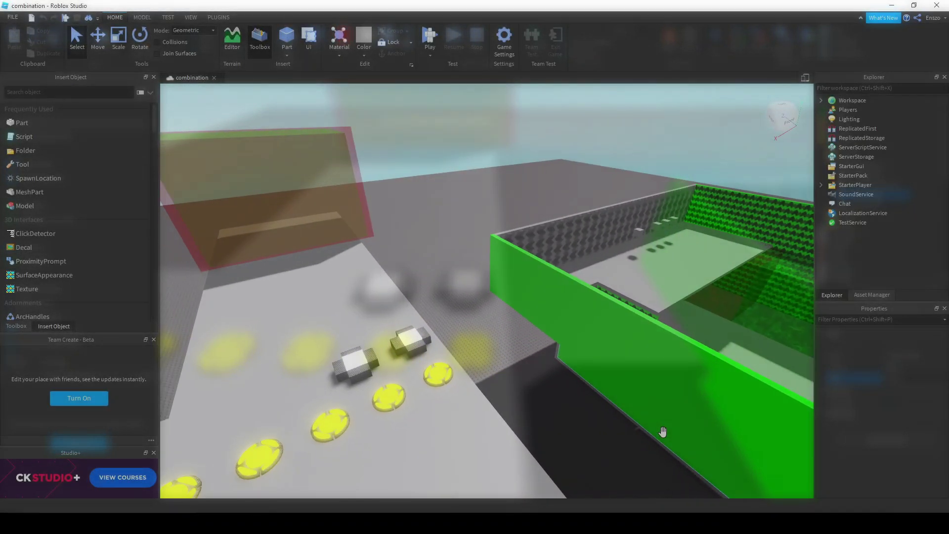
Step: Inspect the row of small event blocks along the grey patterned wall, including the Fall and Explode parts
scroll(664, 431, up, 3)
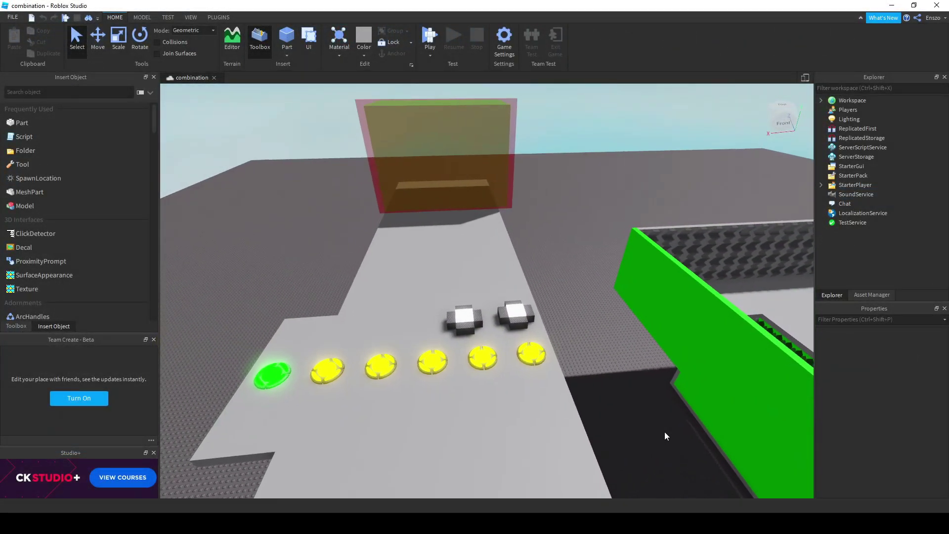
key(w)
key(d)
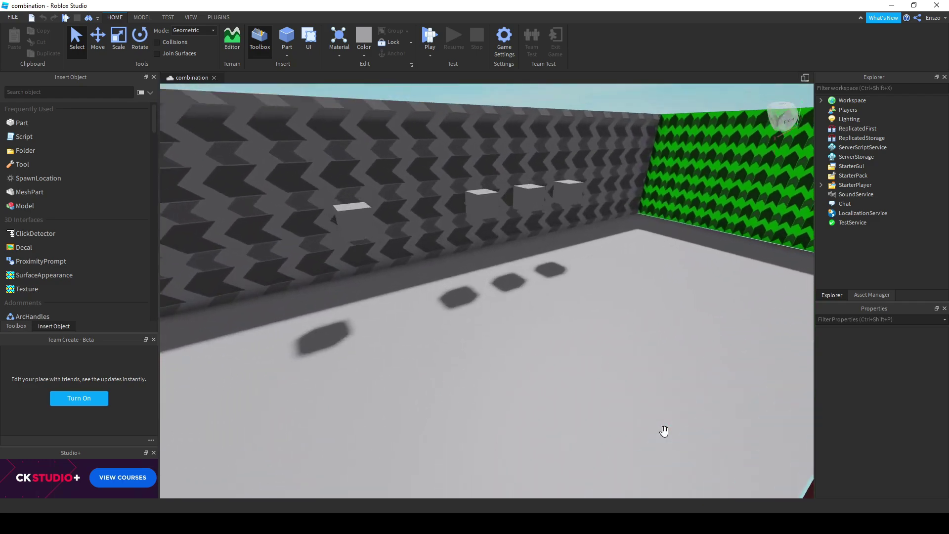
right_drag(664, 432, 550, 376)
click(418, 274)
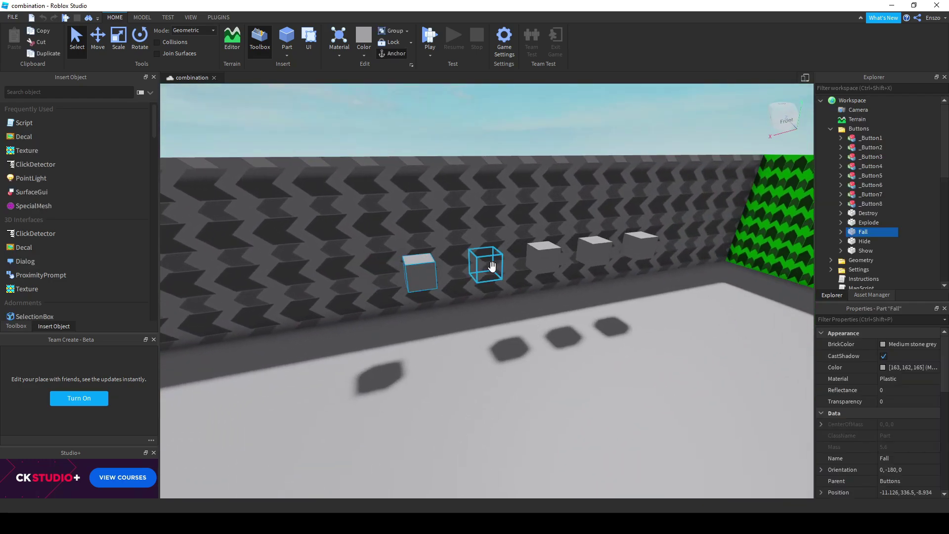
click(490, 265)
click(543, 258)
click(627, 246)
click(628, 246)
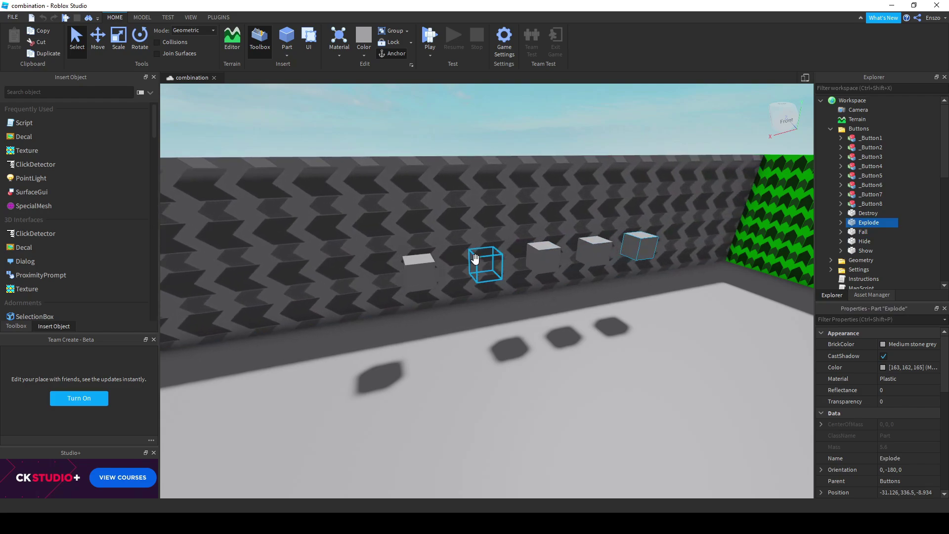
click(417, 271)
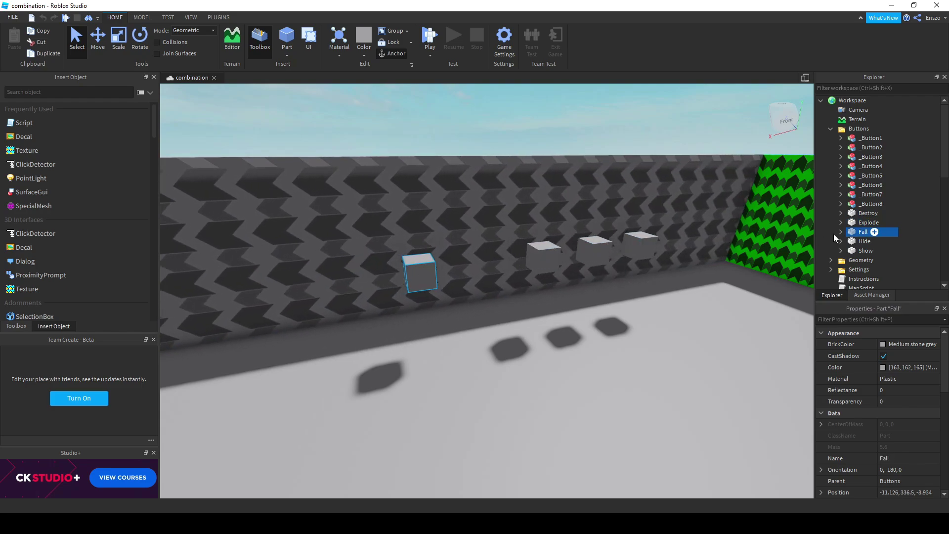
Step: Expand the Fall, Explode, Destroy, Hide and Show parts to view the event values inside them
click(840, 232)
click(840, 223)
click(841, 214)
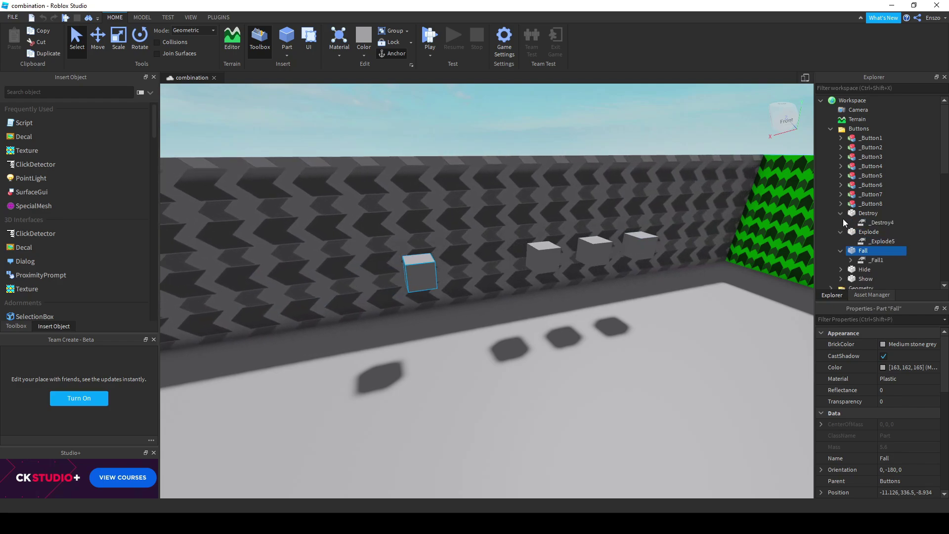
click(841, 269)
scroll(841, 265, down, 1)
click(840, 270)
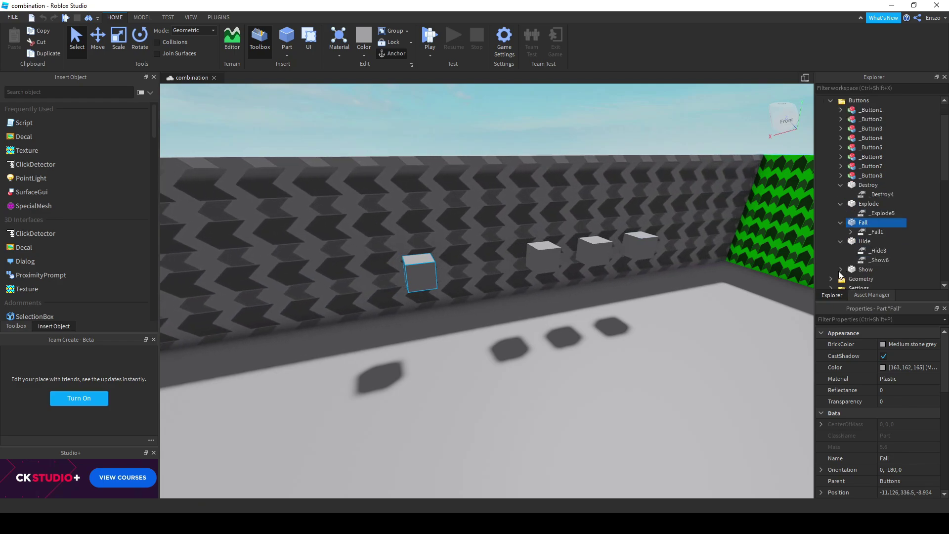
scroll(838, 271, down, 1)
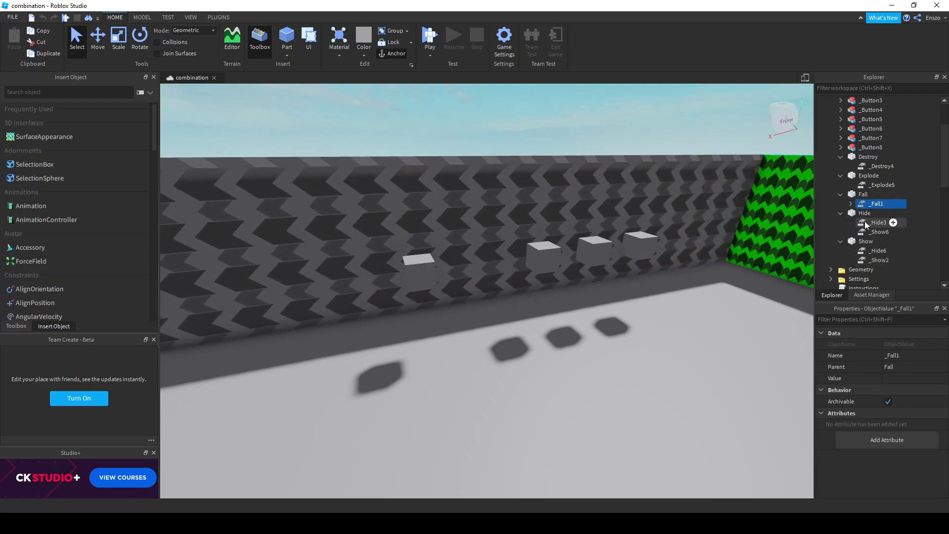
Step: Inspect the properties of the _Show6, _Hide3, _Destroy4 and _Explode5 object values
click(866, 231)
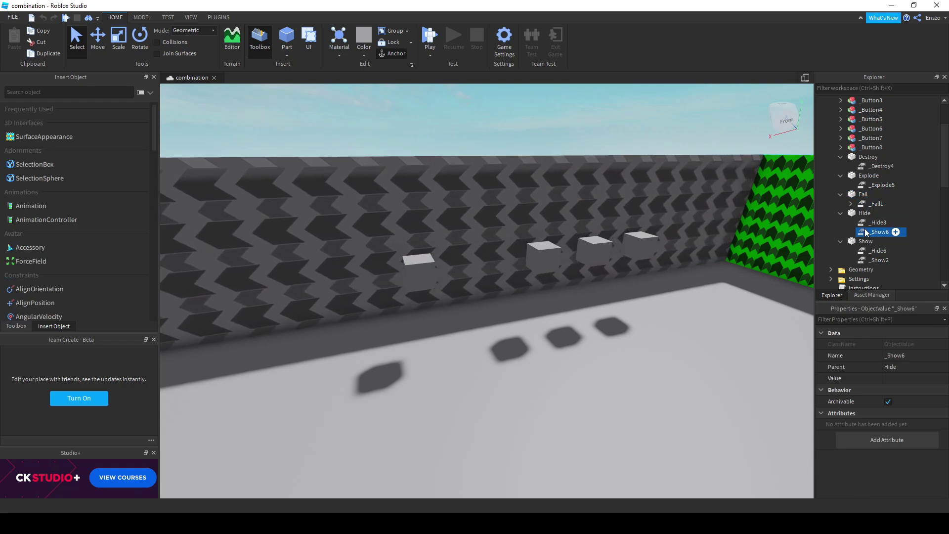
click(867, 223)
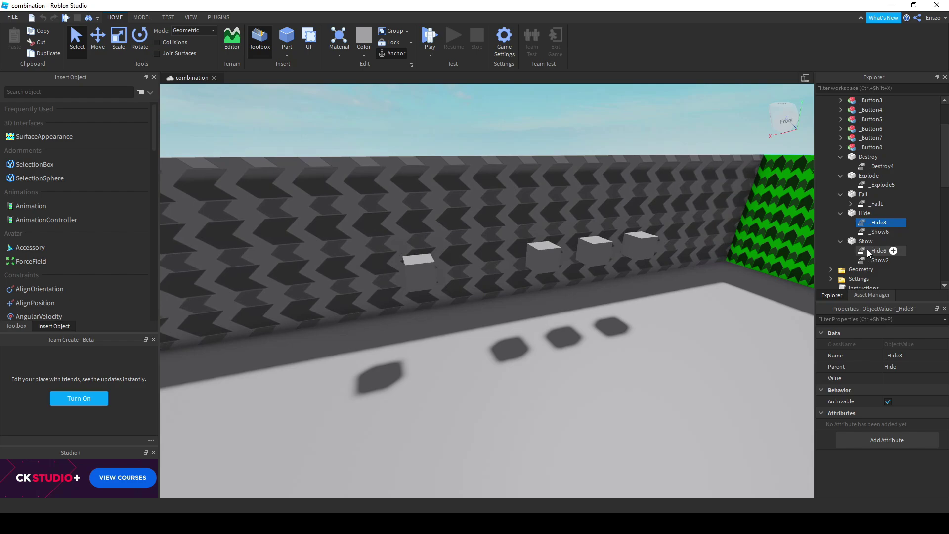
click(871, 168)
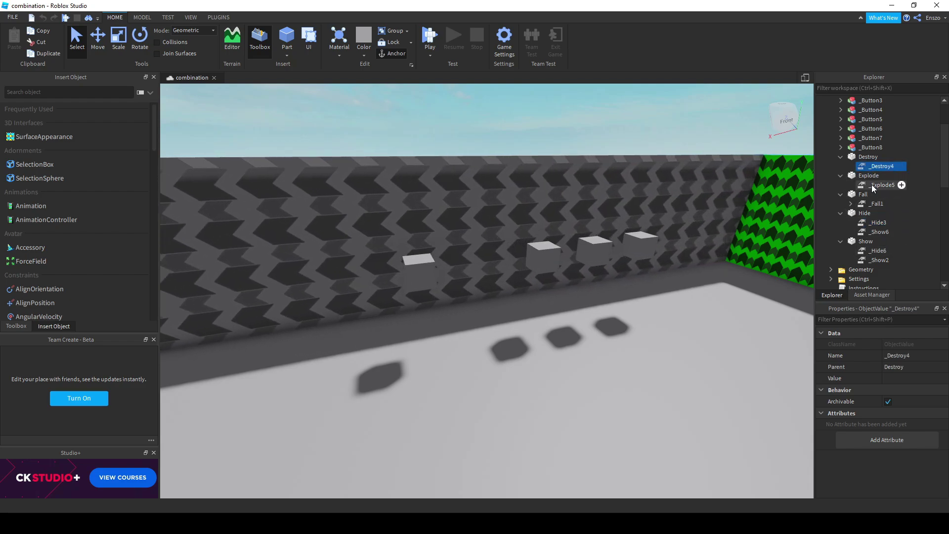
click(871, 185)
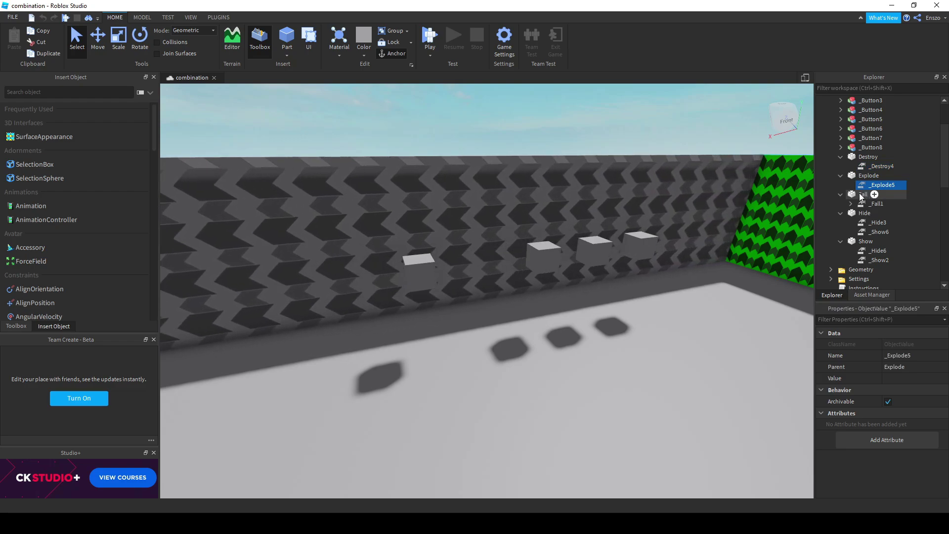
Step: Set the _Delay value inside the Fall part's _Fall1 to 3
click(850, 204)
click(887, 213)
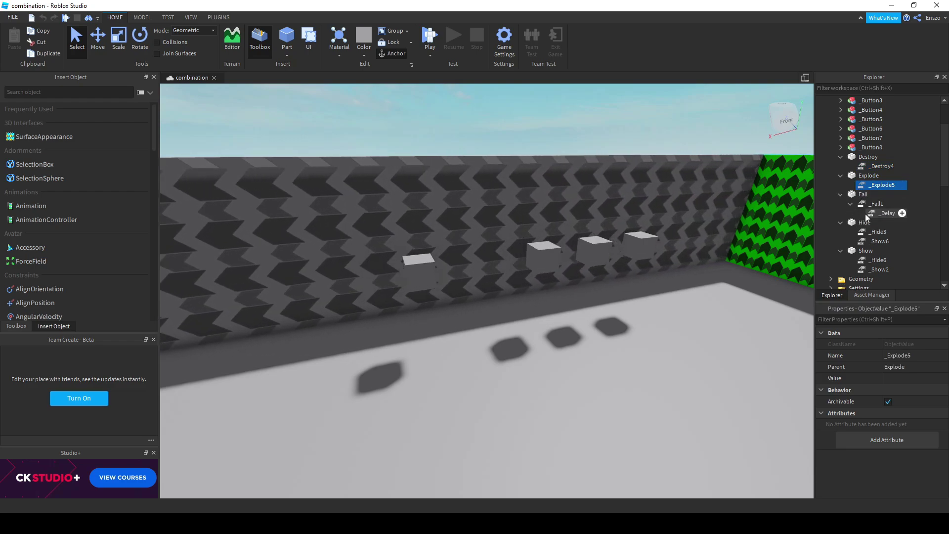
click(906, 377)
text(5)
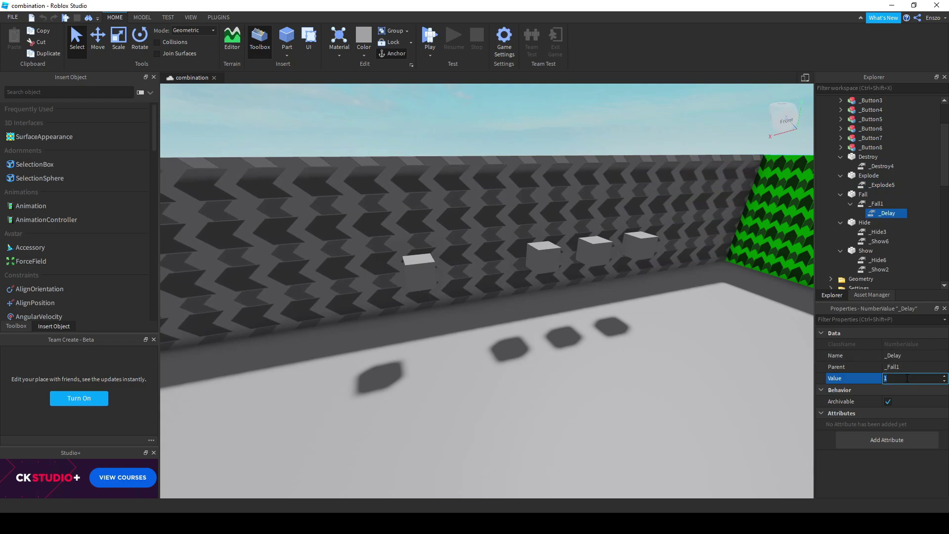
key(BackSpace)
text(3)
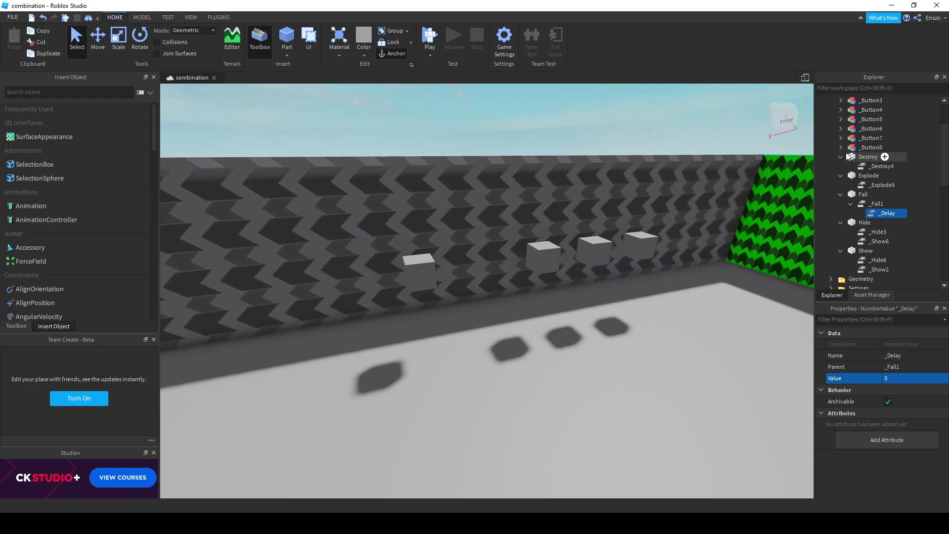
Step: Collapse the Destroy, Explode, Fall, Hide and Show parts and move all five together above the button platform
click(846, 155)
click(841, 156)
click(840, 166)
click(840, 175)
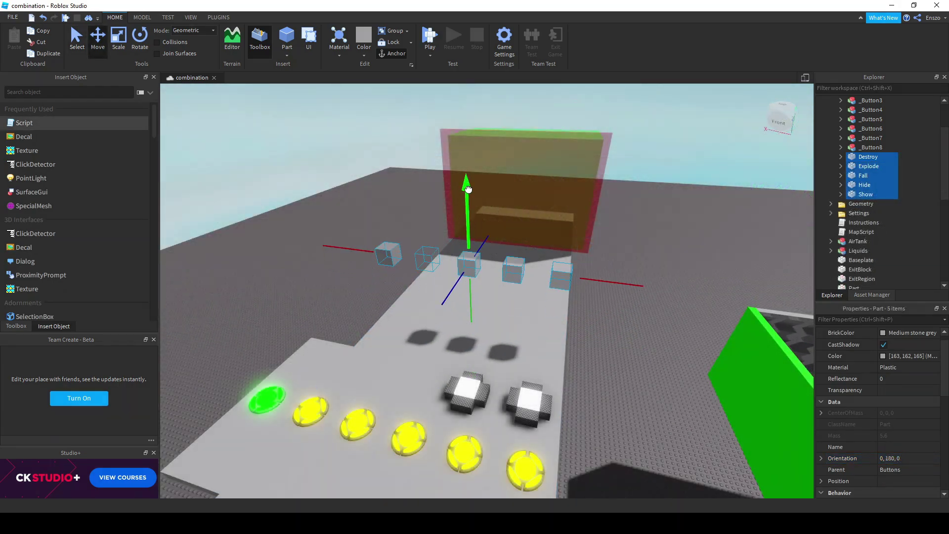
Step: Deselect the five event parts, expand the Destroy part and view its _Destroy4 value
click(735, 317)
click(841, 156)
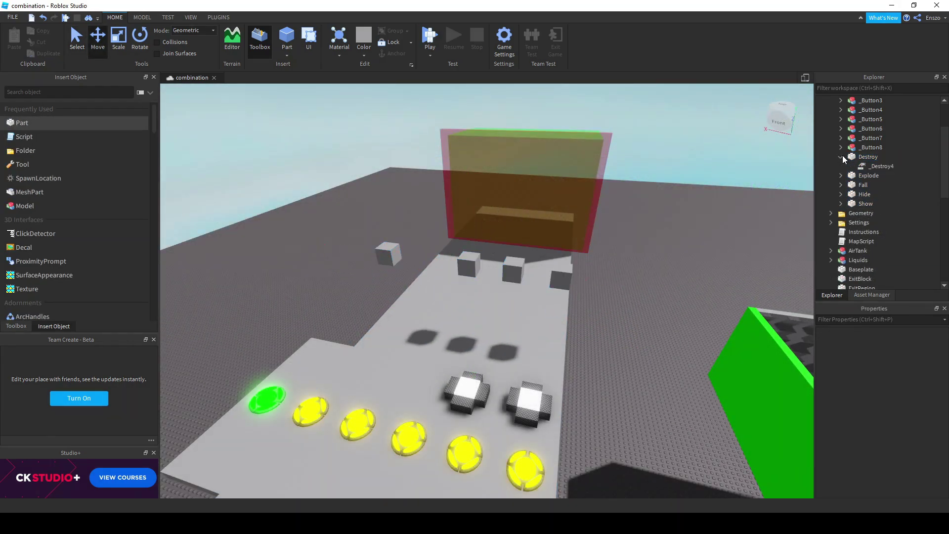
click(879, 167)
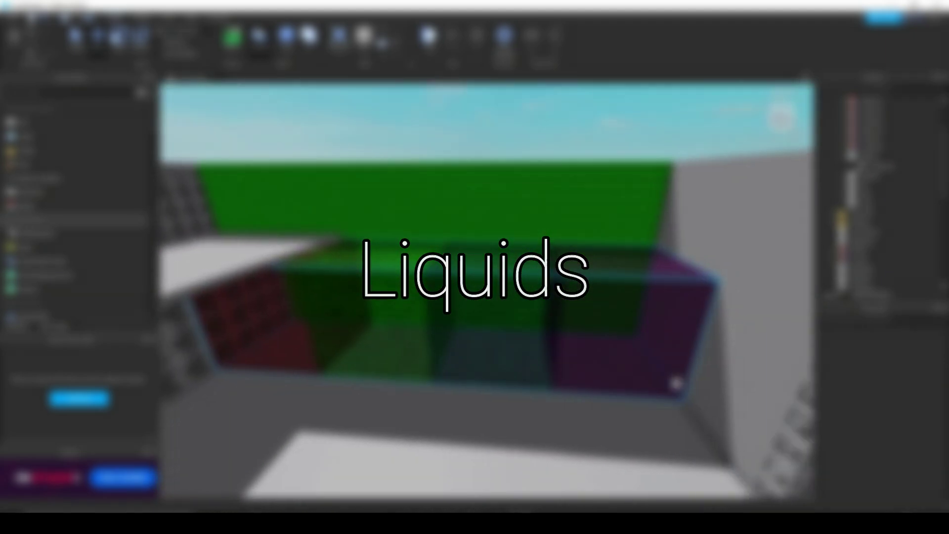
Step: Inspect the four coloured liquid blocks of the Liquids model one by one
alt+click(259, 312)
alt+click(382, 319)
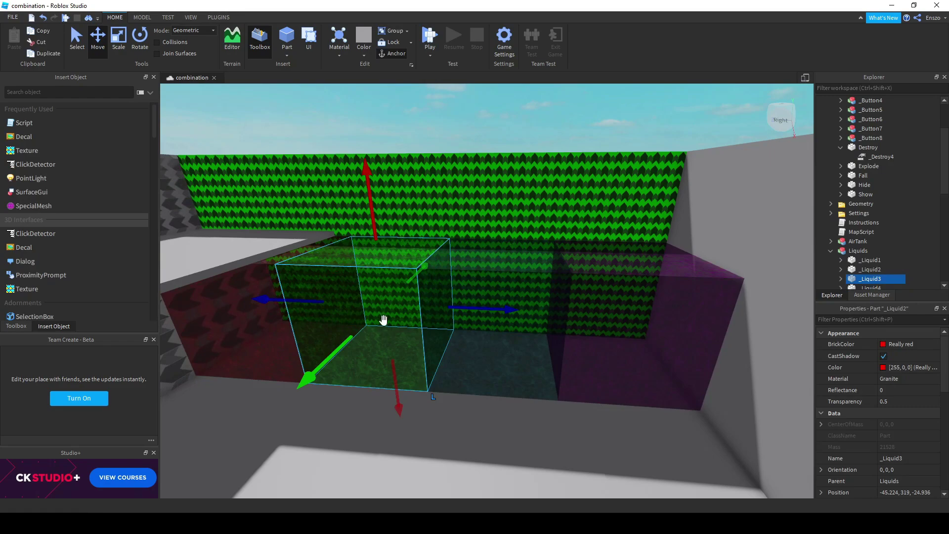
alt+click(496, 339)
alt+click(608, 363)
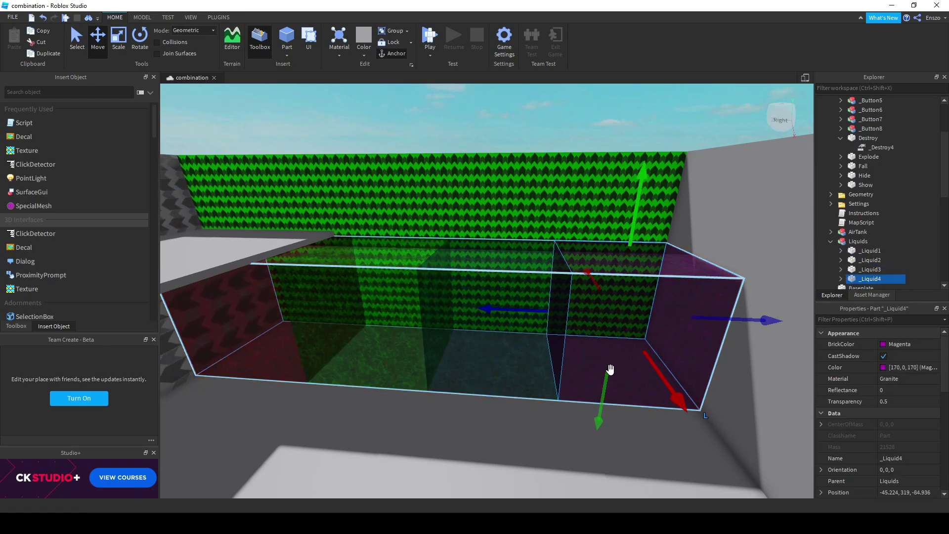
scroll(895, 217, down, 1)
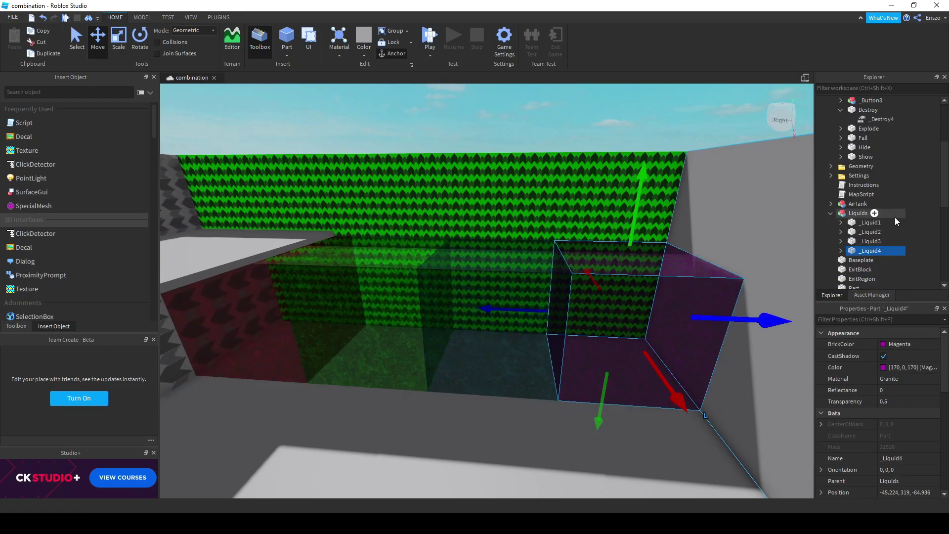
Step: Try acid as the Type value of _Liquid1, and set it back to water
click(841, 222)
click(865, 232)
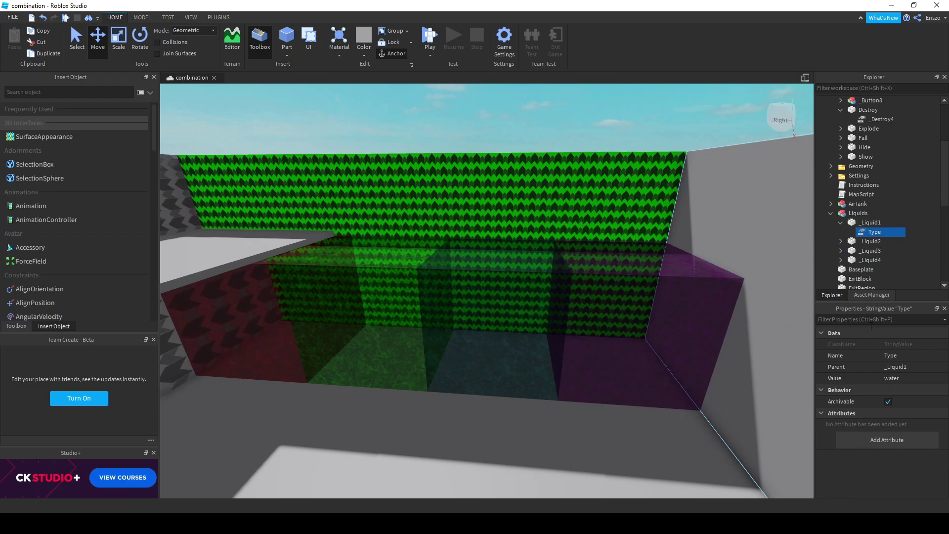
click(910, 379)
text(acid)
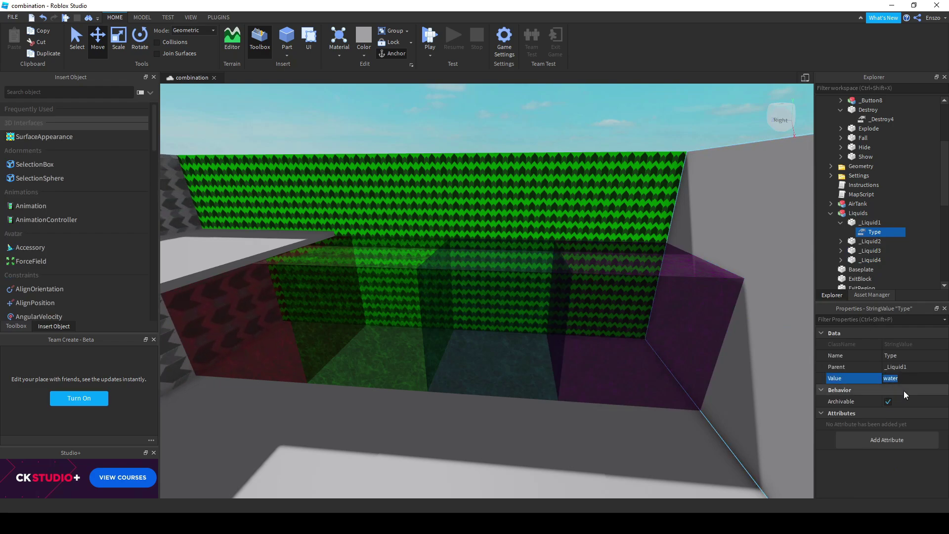
key(Return)
click(923, 378)
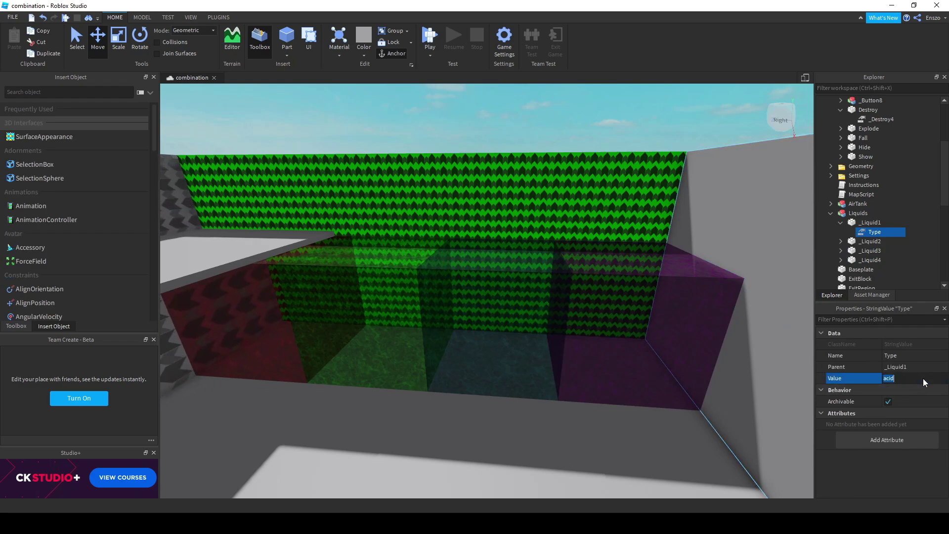
click(923, 378)
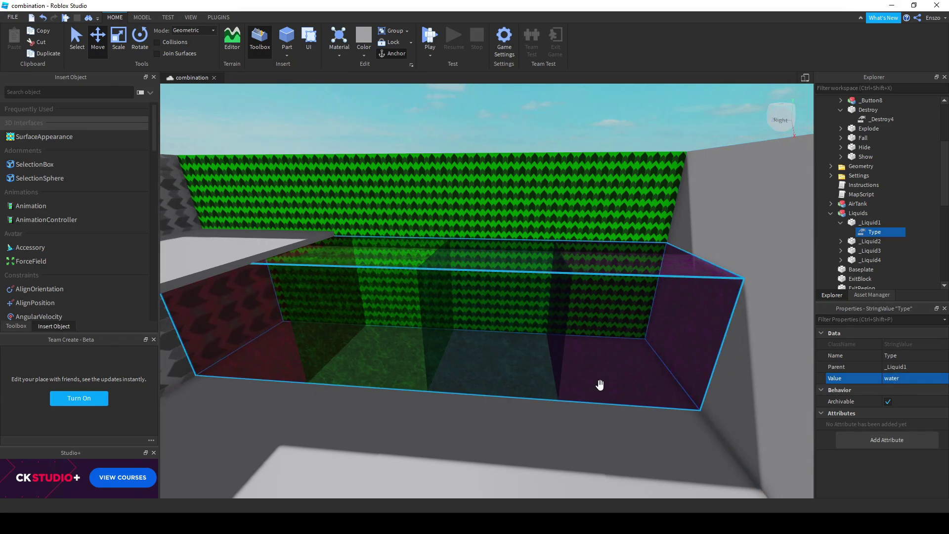
right_drag(599, 384, 601, 385)
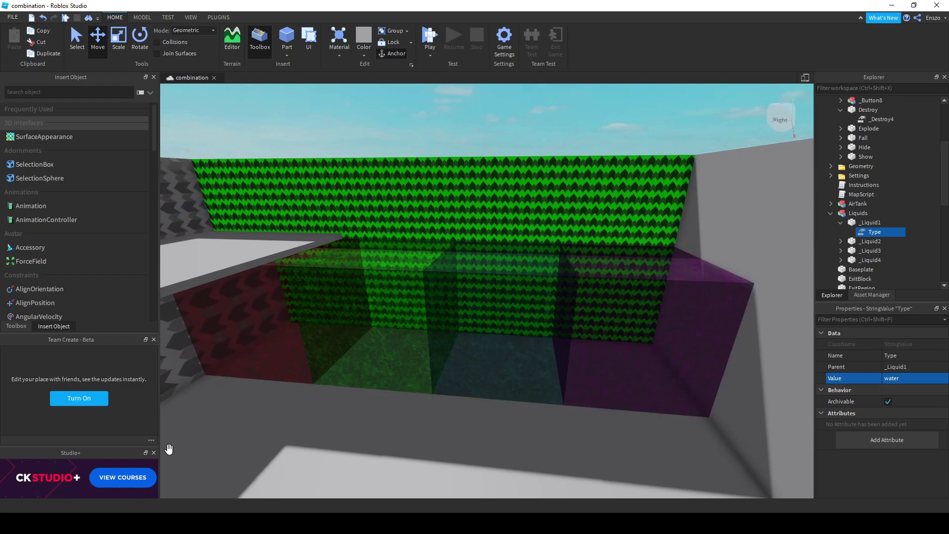
Step: Close the Studio+ pane and expand the custom configuration in the Liquids folder under Settings
click(154, 453)
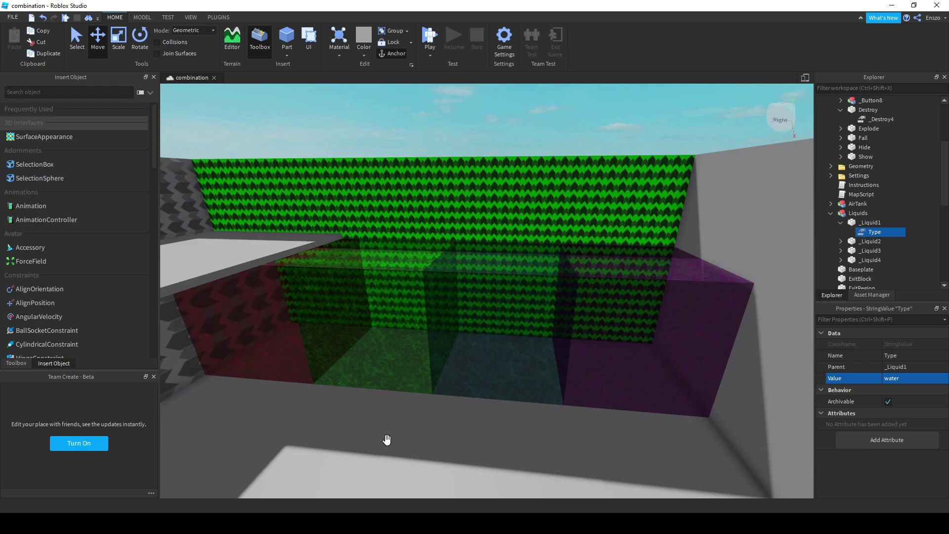
scroll(935, 205, up, 4)
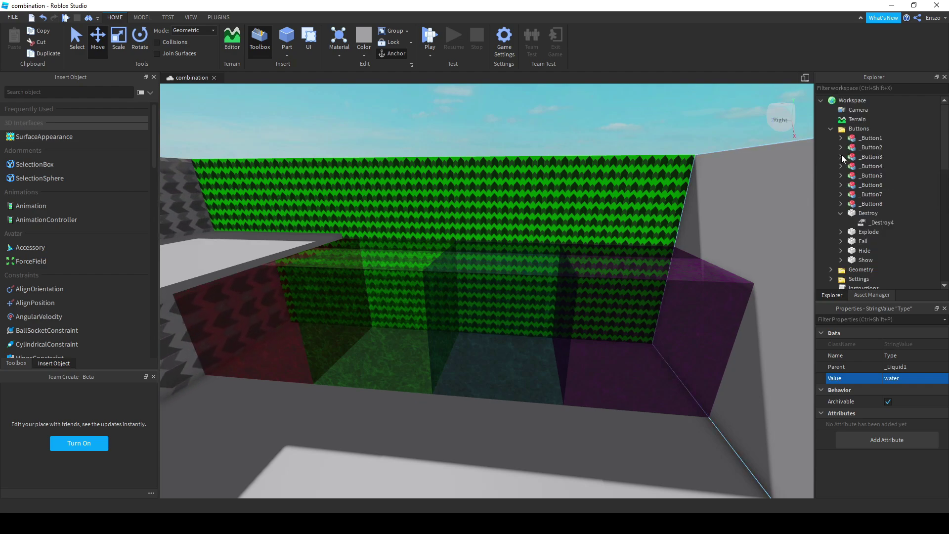
click(830, 129)
click(830, 148)
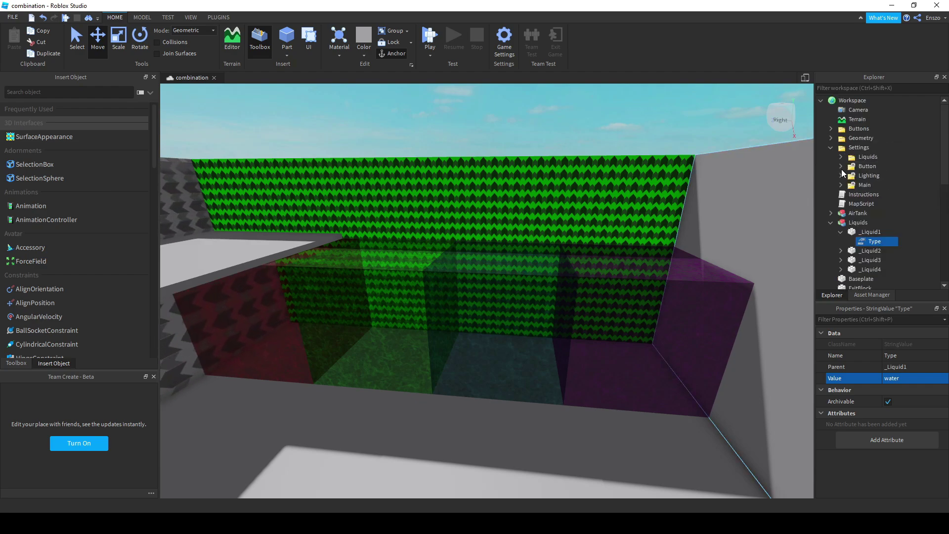
click(840, 158)
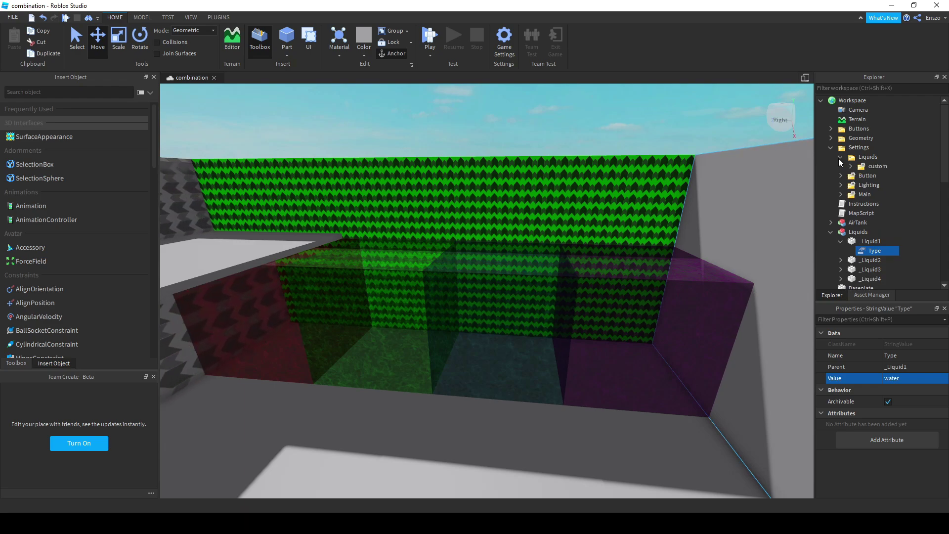
click(864, 168)
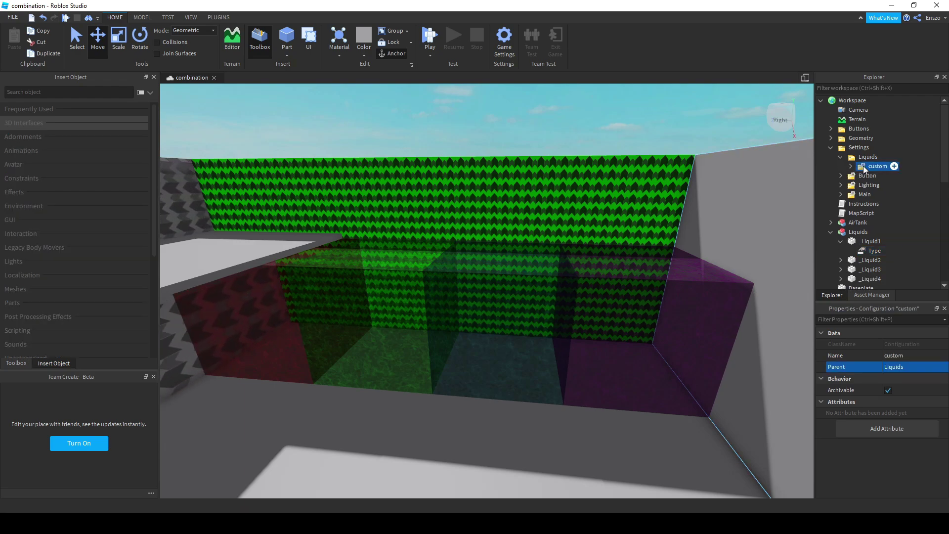
click(850, 166)
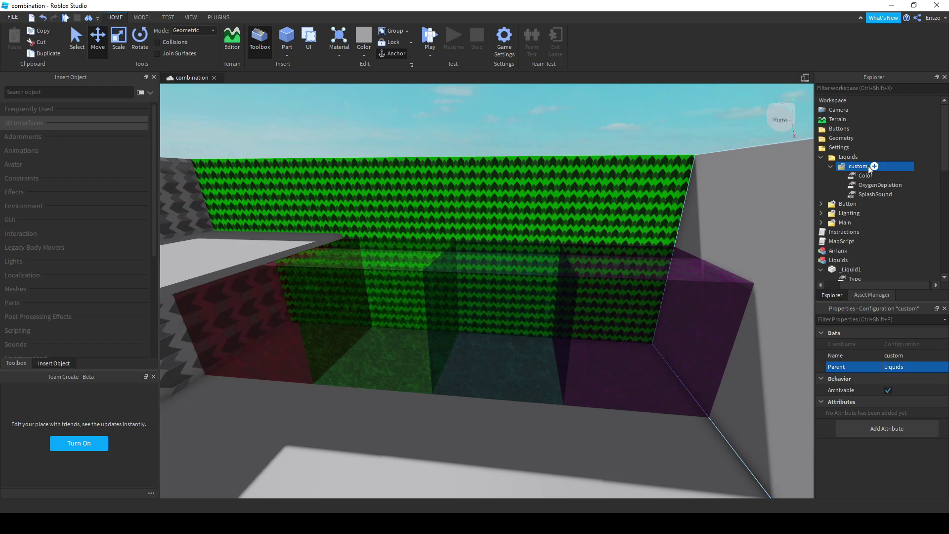
Step: Rename the custom liquid configuration to milk
click(858, 175)
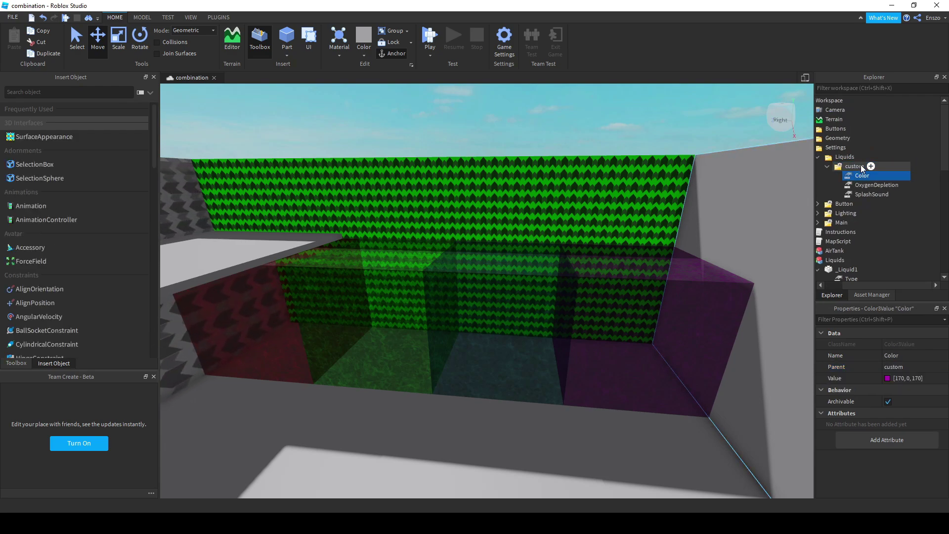
click(861, 166)
click(858, 165)
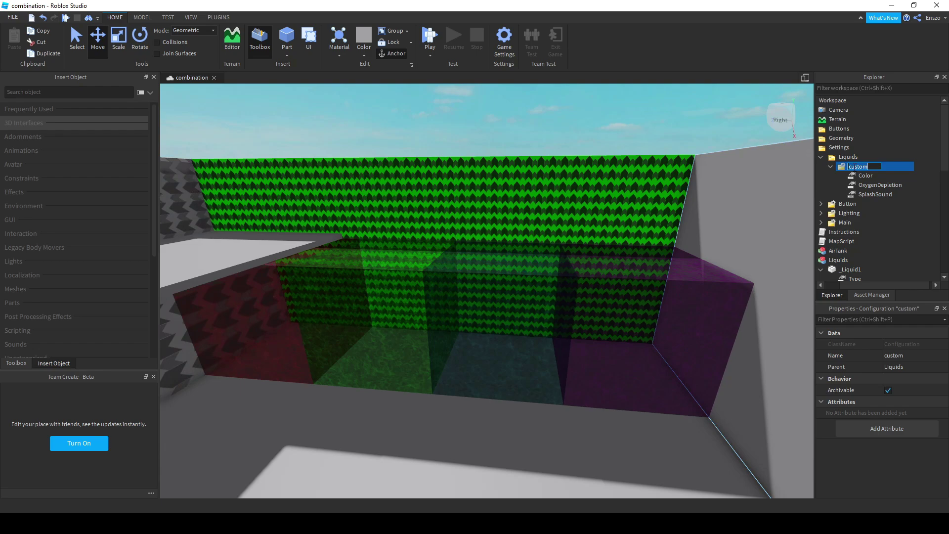
Step: Set the milk liquid's Color value to white (255, 255, 255)
click(853, 176)
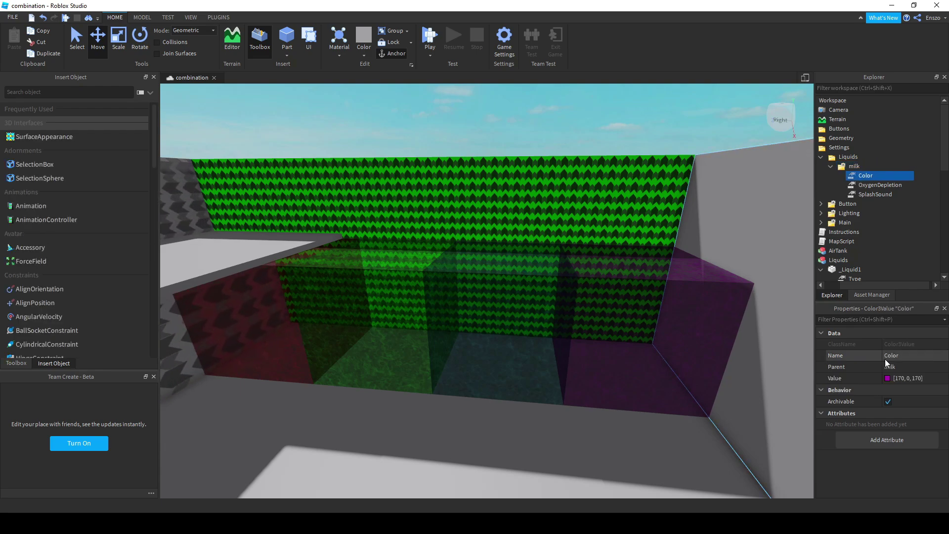
click(888, 378)
drag(562, 242, 578, 275)
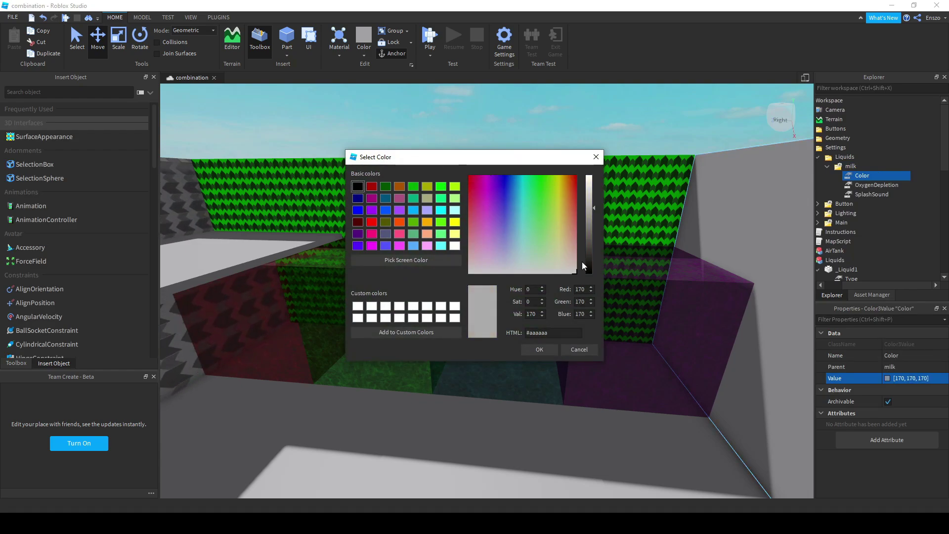
drag(588, 203, 589, 174)
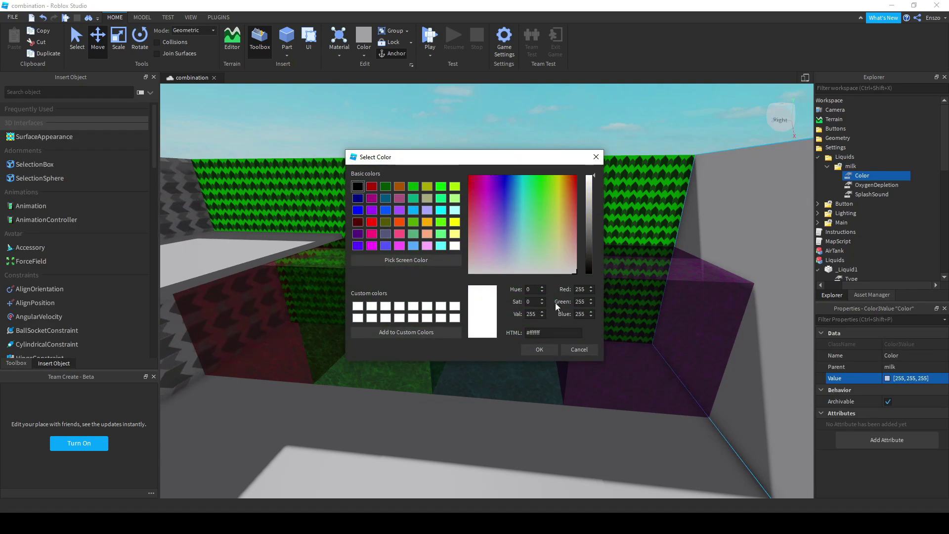
click(549, 349)
Step: Set the milk liquid's OxygenDepletion value to 20 and finally to -8
click(865, 184)
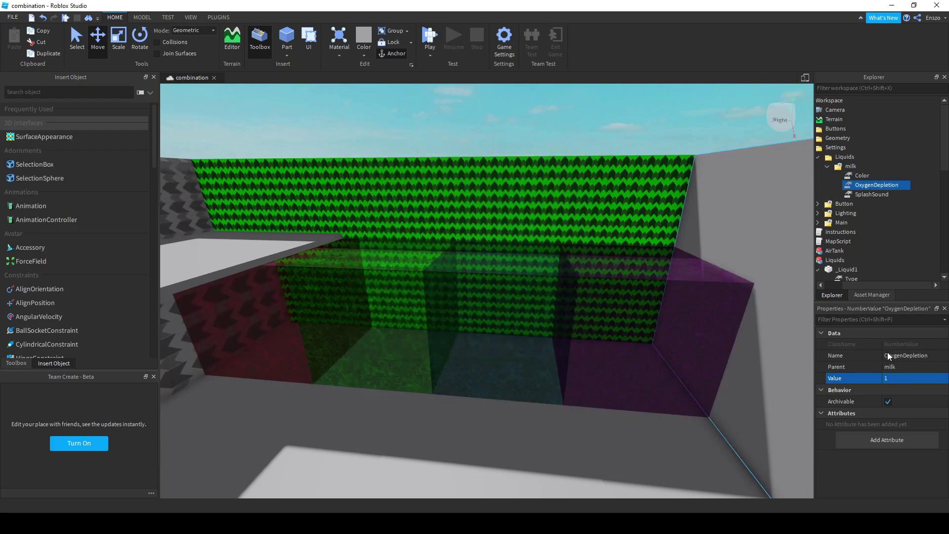
click(924, 378)
text(20)
key(Return)
click(941, 383)
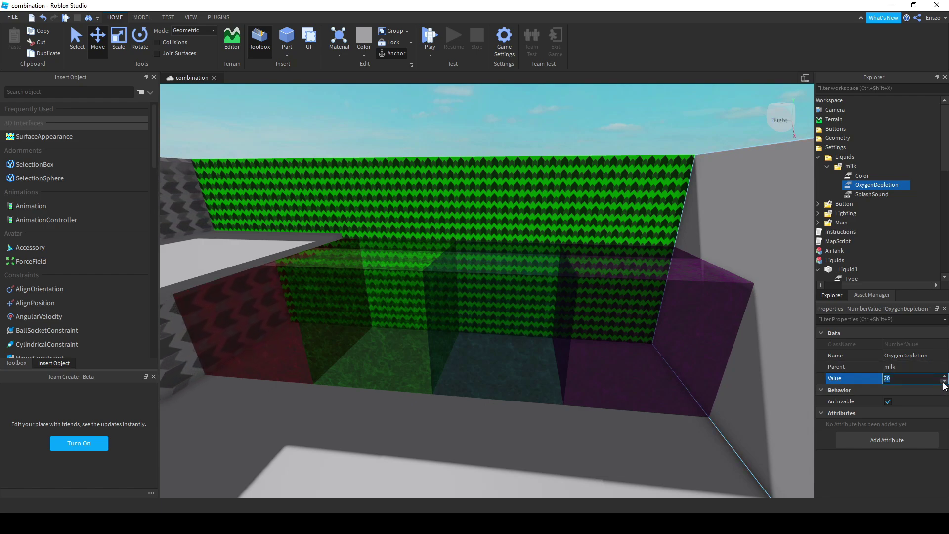
key(Return)
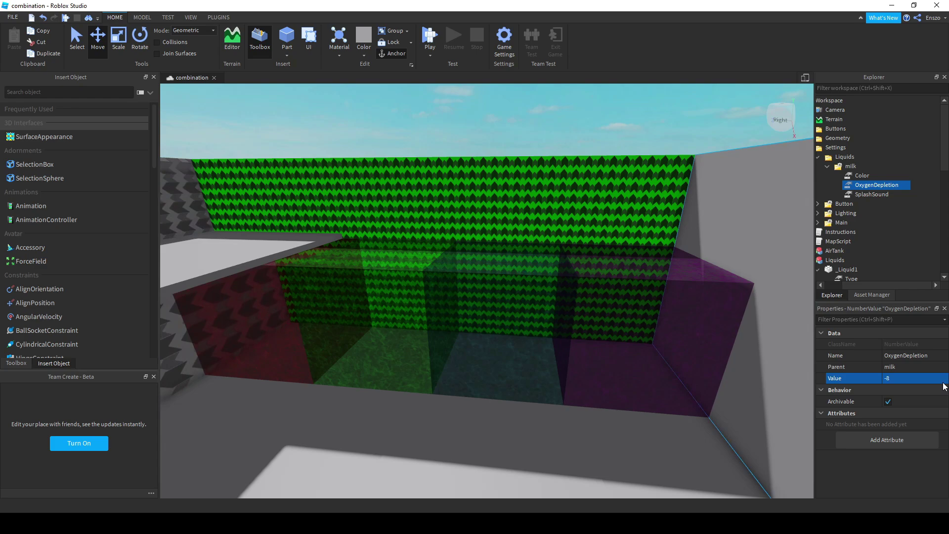
Step: Set the milk liquid's SplashSound value to lava
click(864, 194)
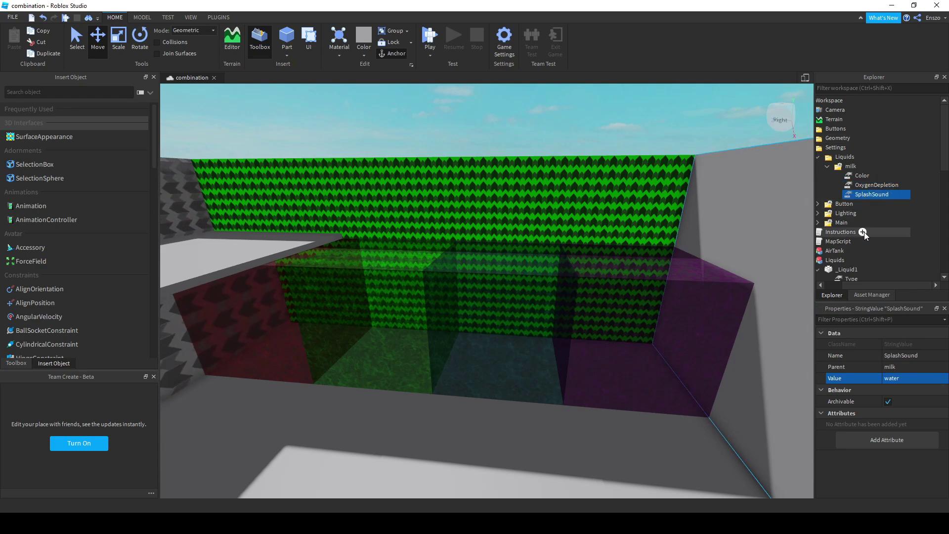
click(900, 379)
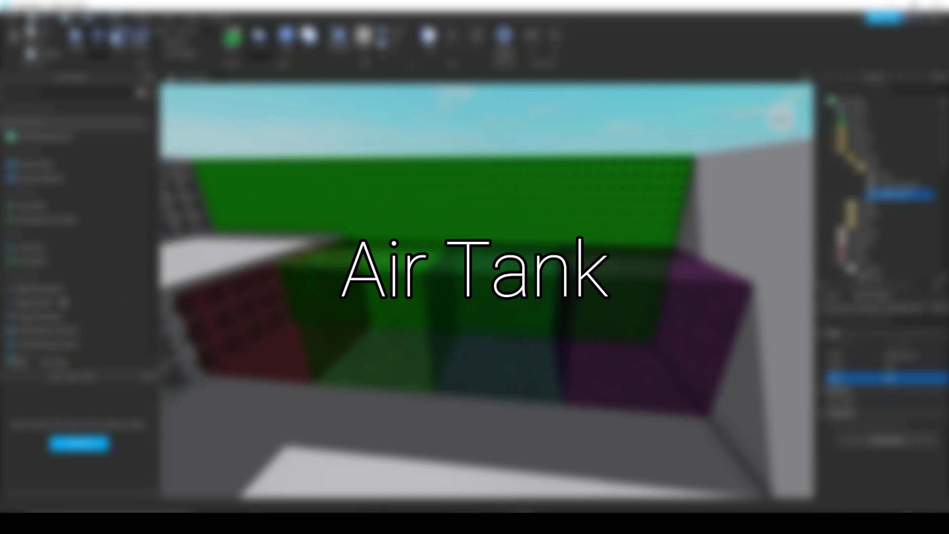
Step: Select the AirTank model on the floor and open the Oxygen value inside its Hitbox for editing
right_drag(568, 320, 568, 319)
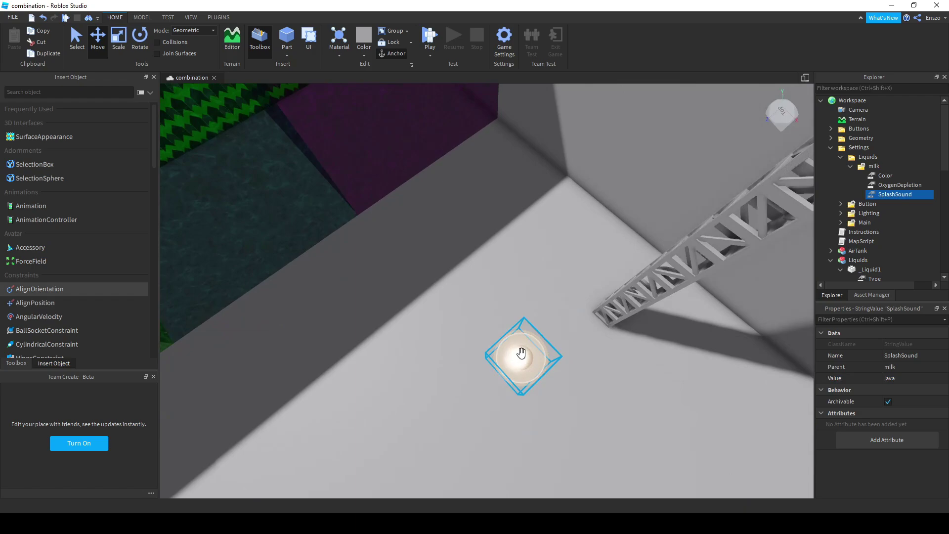
click(518, 351)
key(q)
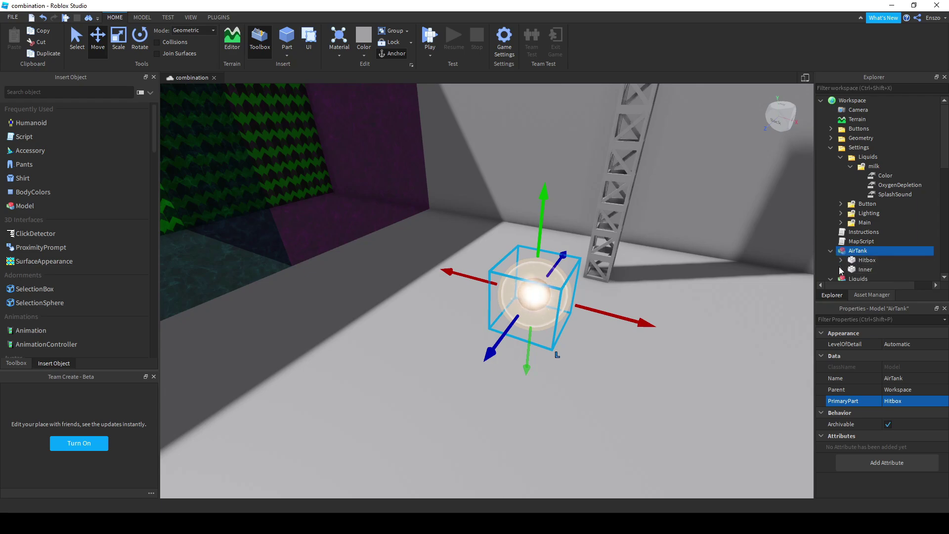
scroll(845, 247, down, 2)
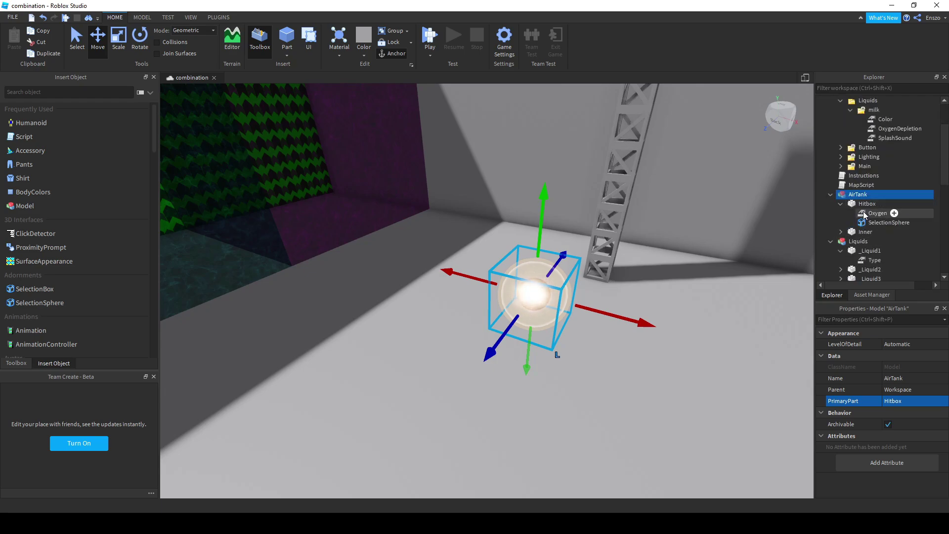
click(885, 213)
click(902, 378)
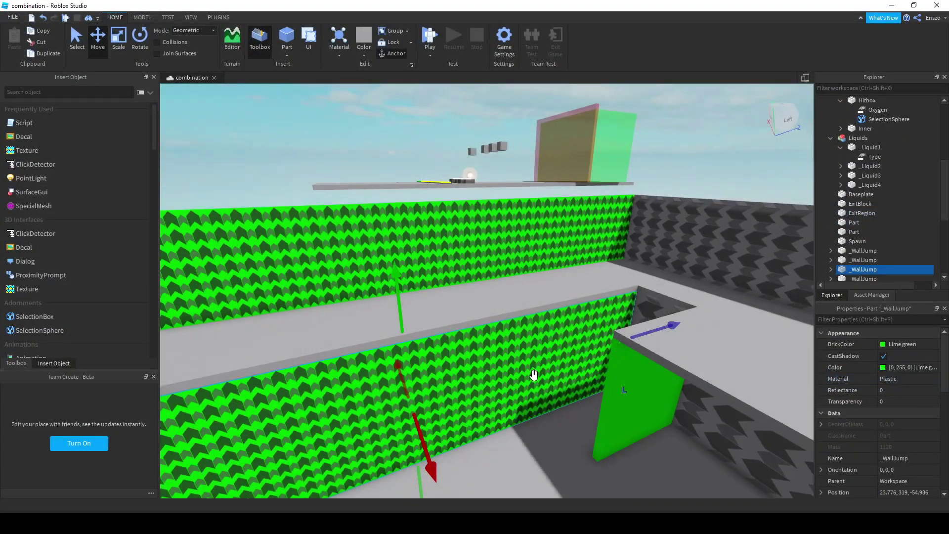
Step: Move the long green _WallJump wall up over the button platform and rotate it to orientation 0, -90, 0
drag(534, 376, 451, 369)
key(s)
key(r)
key(a)
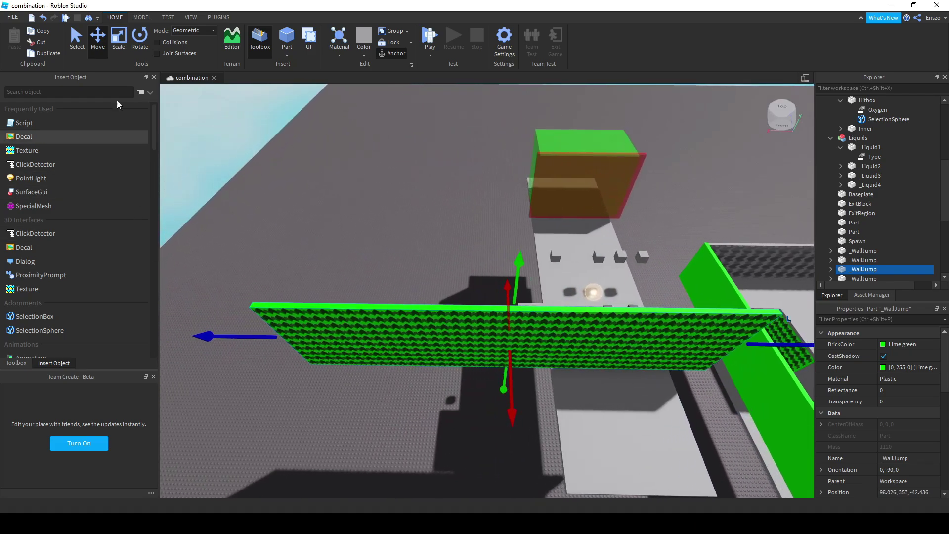
Step: Set move snapping to 1 stud and scale the relocated _WallJump wall down to a much shorter length
click(119, 42)
click(142, 17)
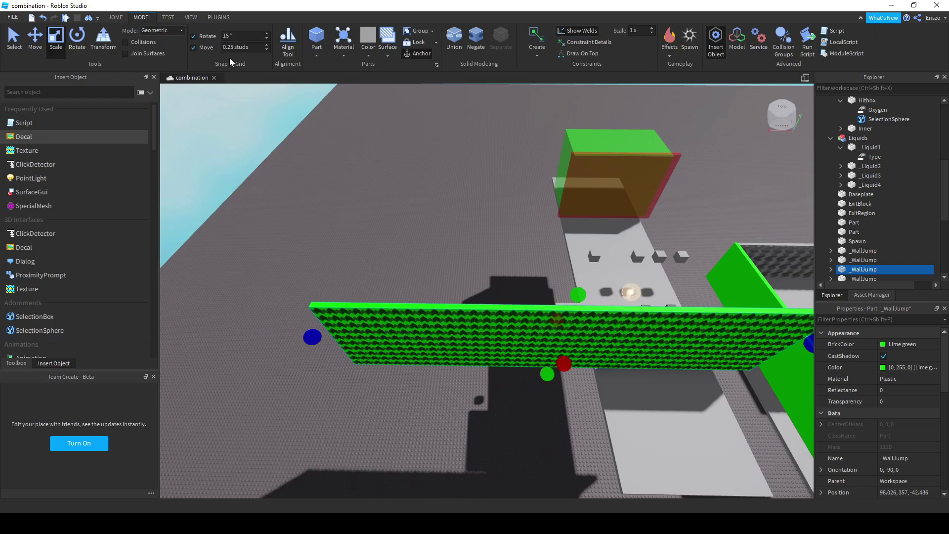
mouse_move(641, 355)
mouse_down()
mouse_move(657, 351)
mouse_move(646, 355)
mouse_up()
Step: Move the long grey _WallRun wall off the structure and rotate it upright to orientation -90, 0, 0
scroll(383, 315, down, 5)
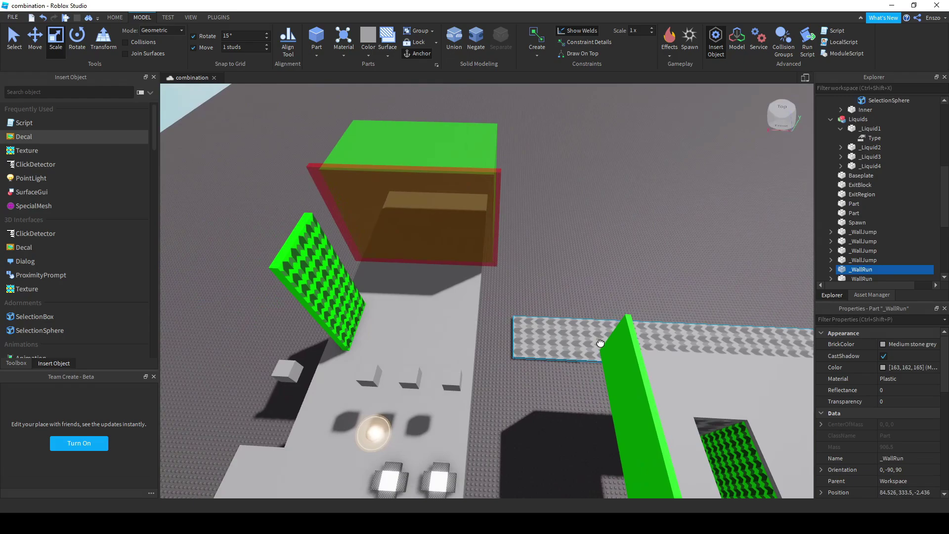
drag(588, 338, 546, 324)
key(ctrl+t)
key(ctrl+t)
key(ctrl+r)
key(ctrl+r)
key(a)
right_drag(547, 324, 529, 176)
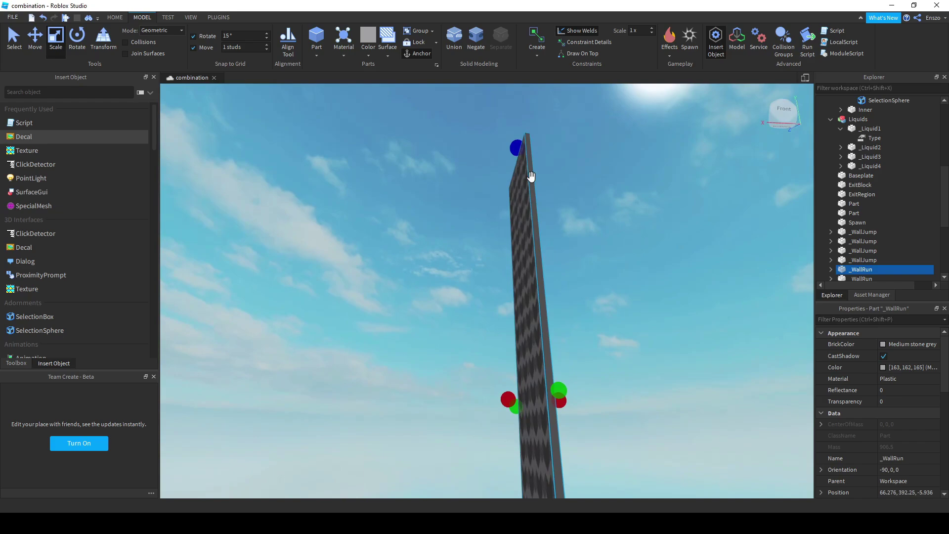
Step: Scale the upright _WallRun wall down to a much shorter height and flip it to orientation 90, 0, 0
drag(517, 148, 518, 147)
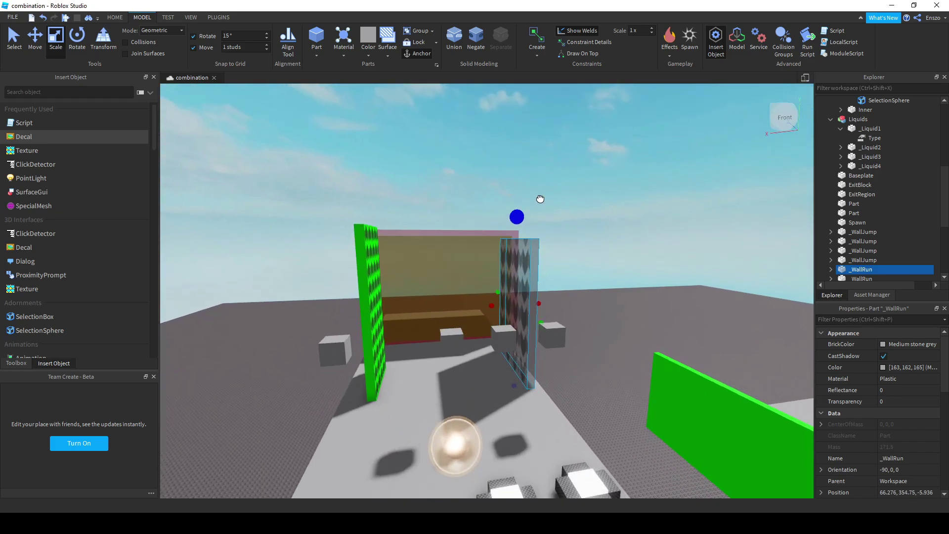
drag(546, 188, 545, 188)
key(w)
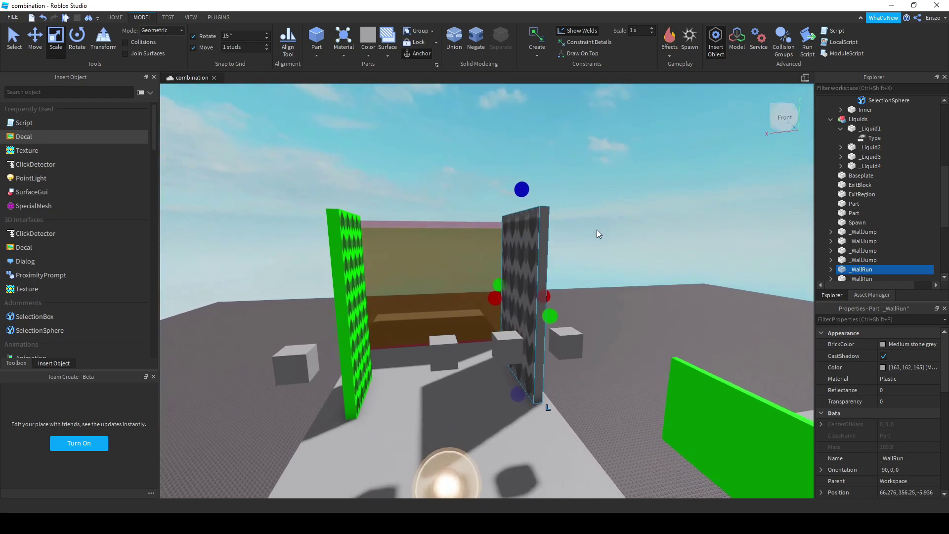
right_drag(597, 229, 600, 230)
key(ctrl+t)
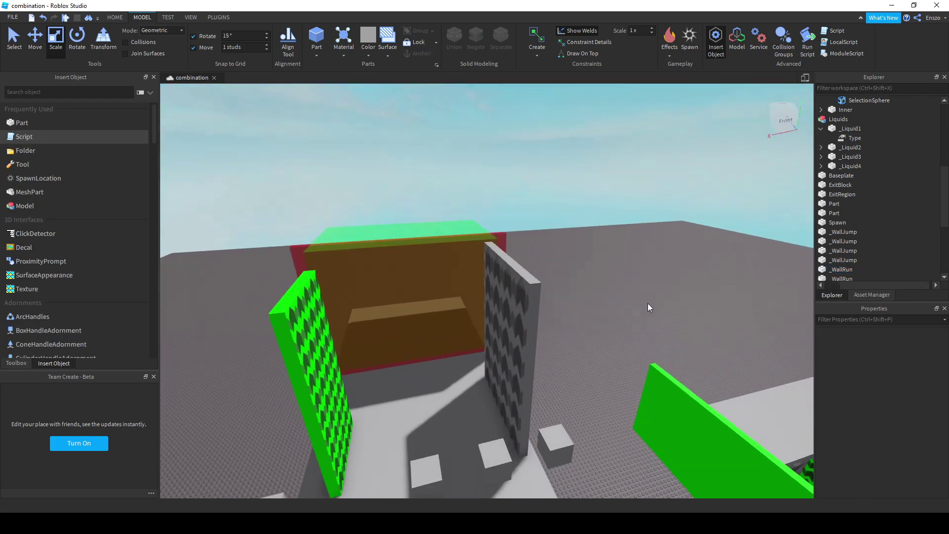
scroll(647, 303, down, 2)
scroll(648, 303, up, 5)
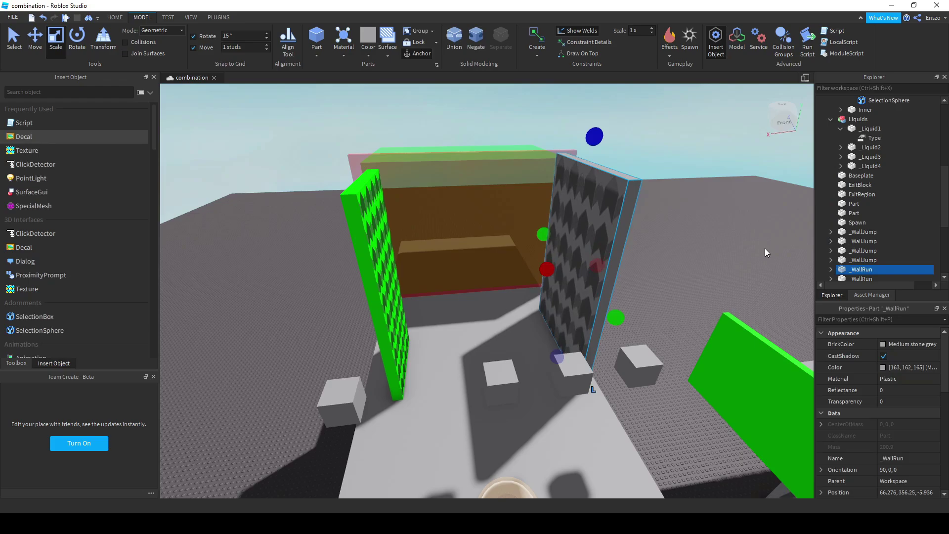
Step: Try 20 for the _WallRun number value inside the grey wall, and finally set it to 5
scroll(786, 240, down, 2)
scroll(835, 229, down, 1)
click(830, 241)
scroll(851, 230, down, 1)
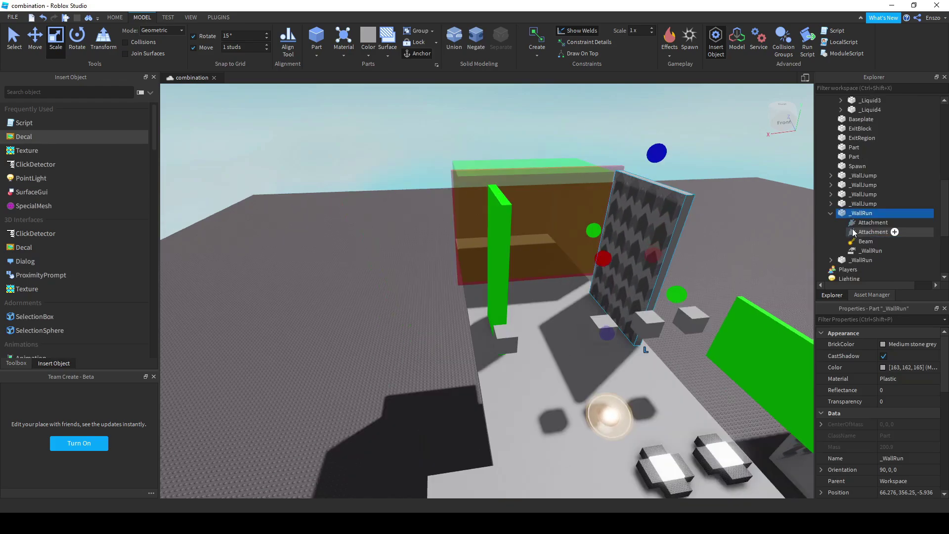
click(869, 251)
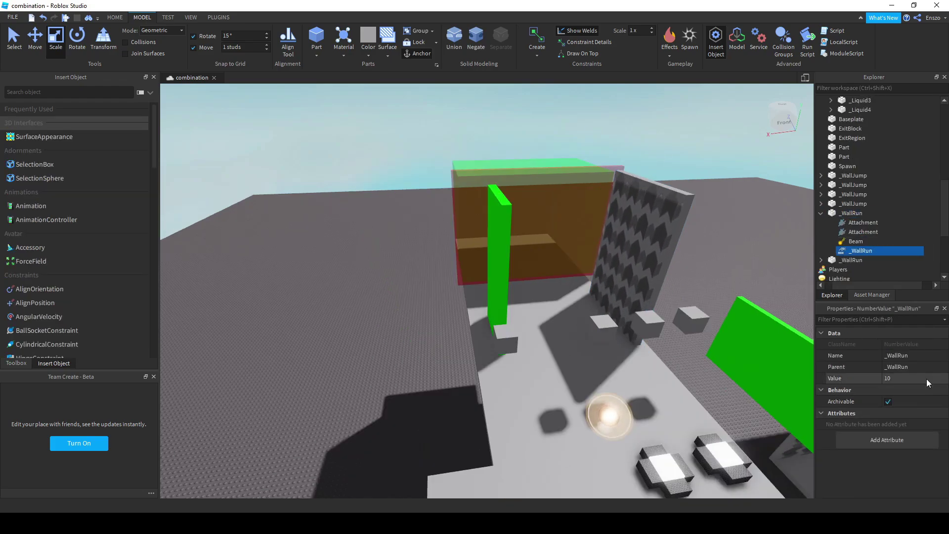
click(927, 378)
text(20)
key(Return)
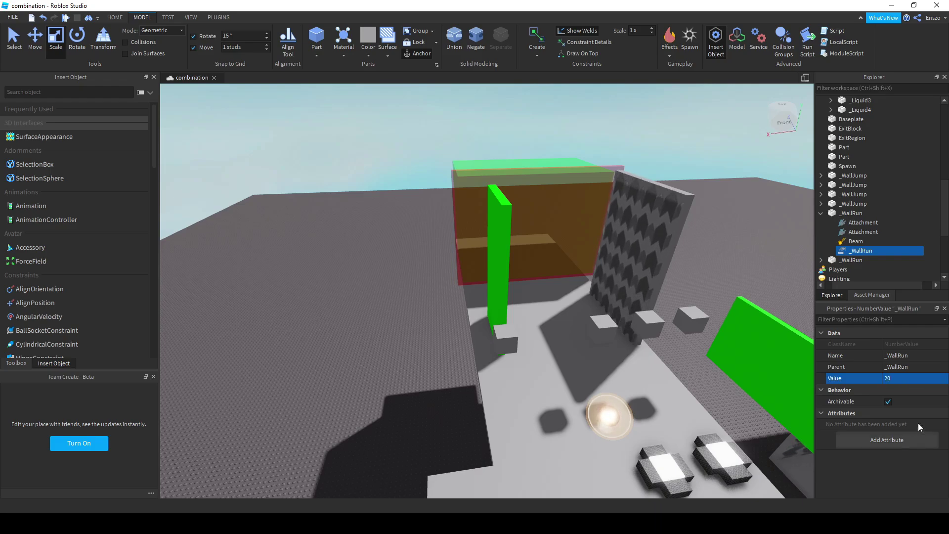
click(938, 379)
text(5)
key(Return)
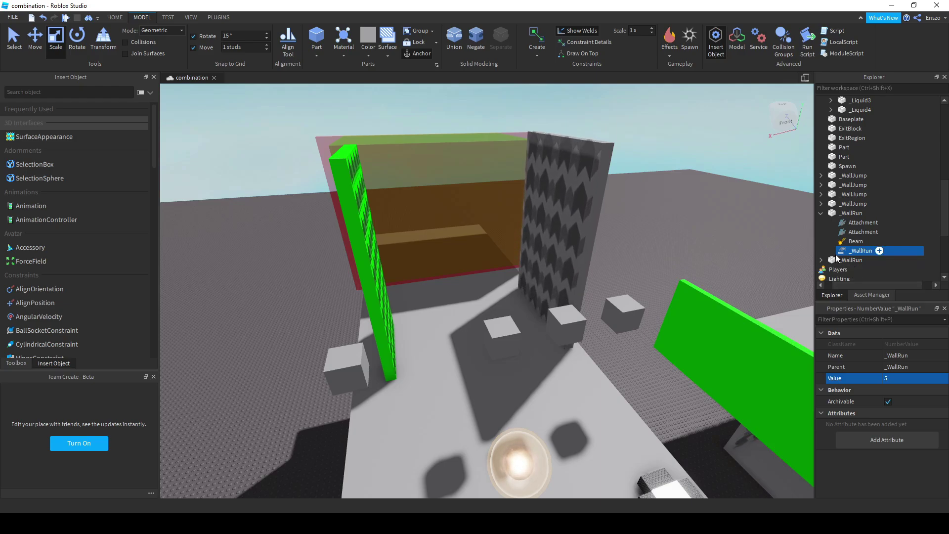
click(844, 212)
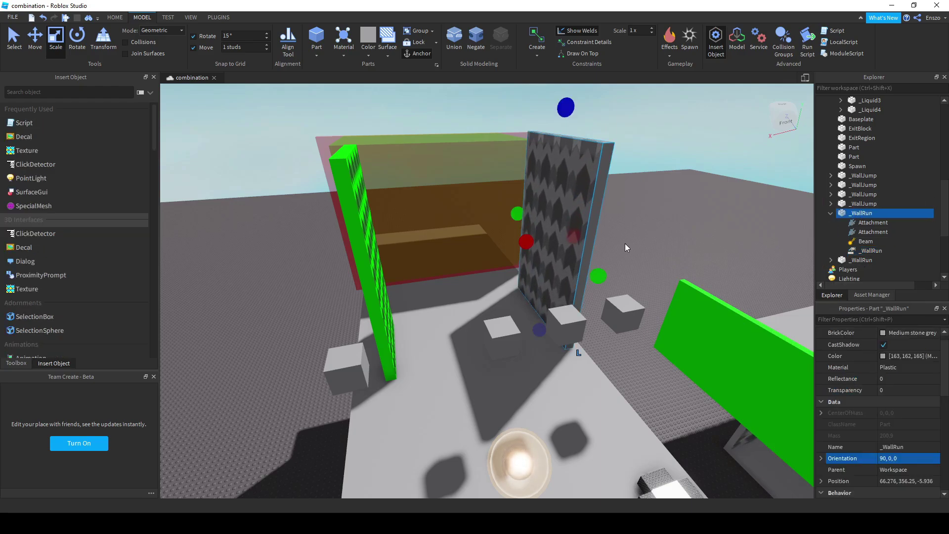
mouse_move(624, 244)
right_down()
mouse_move(648, 247)
mouse_move(637, 249)
right_up()
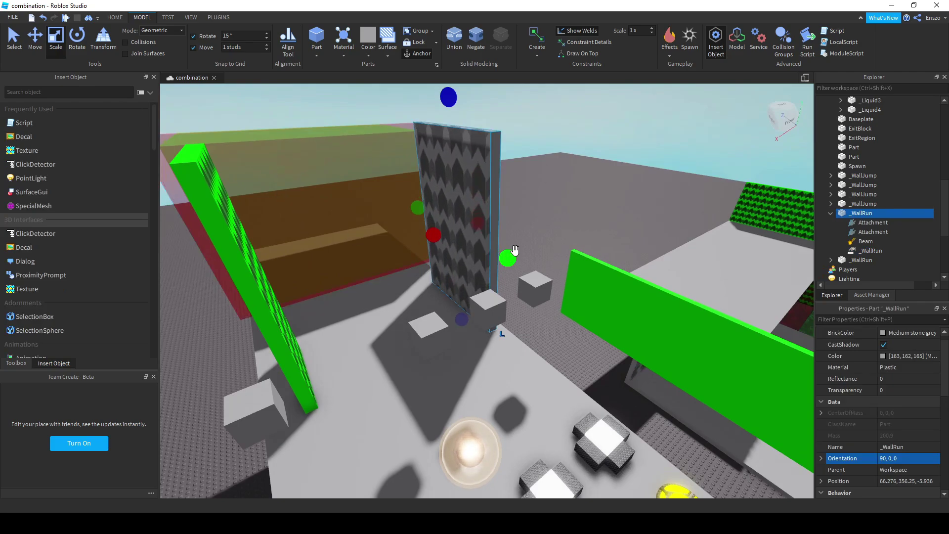
click(579, 192)
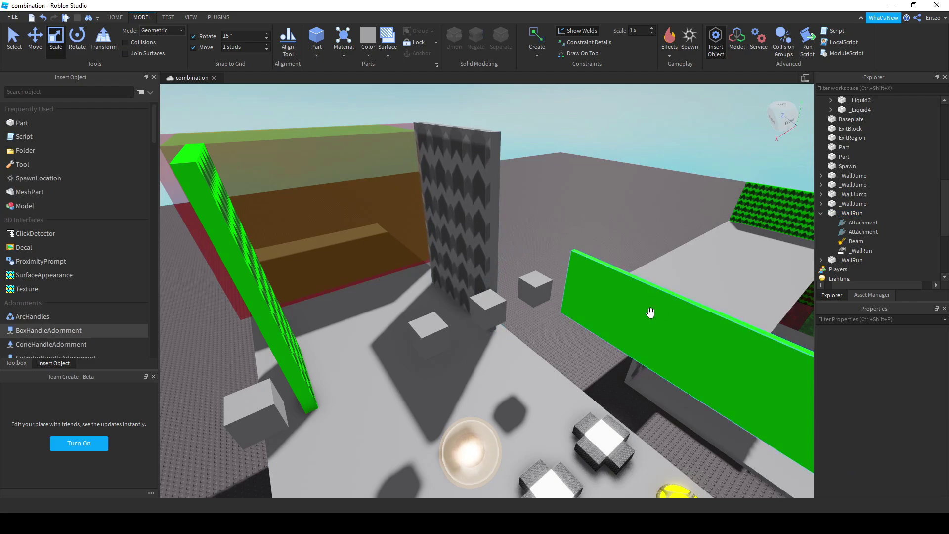
right_drag(700, 322, 620, 201)
key(d)
Step: Collapse the AirTank and the Settings Liquids folder, and examine the brightness, clock time, color shift and fog values in the Lighting settings
scroll(914, 207, up, 10)
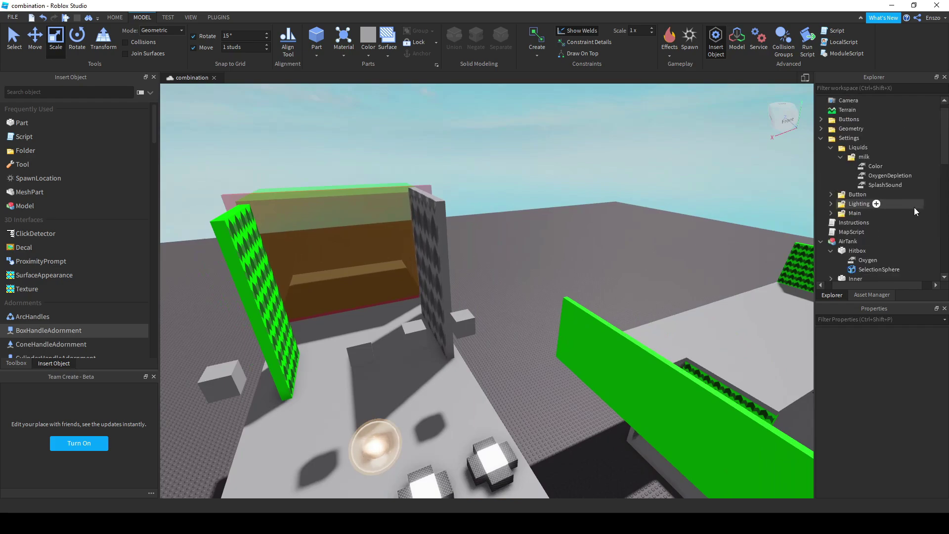
click(820, 252)
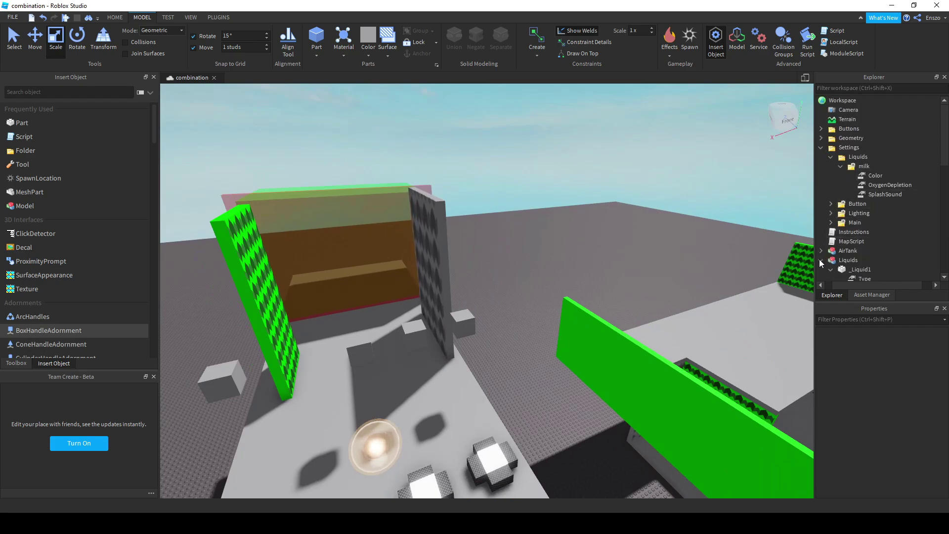
click(830, 157)
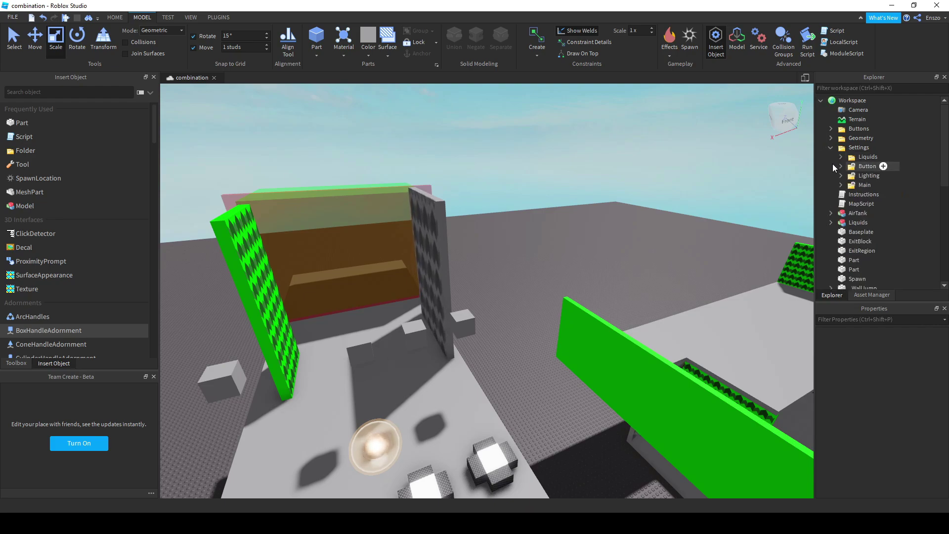
click(840, 175)
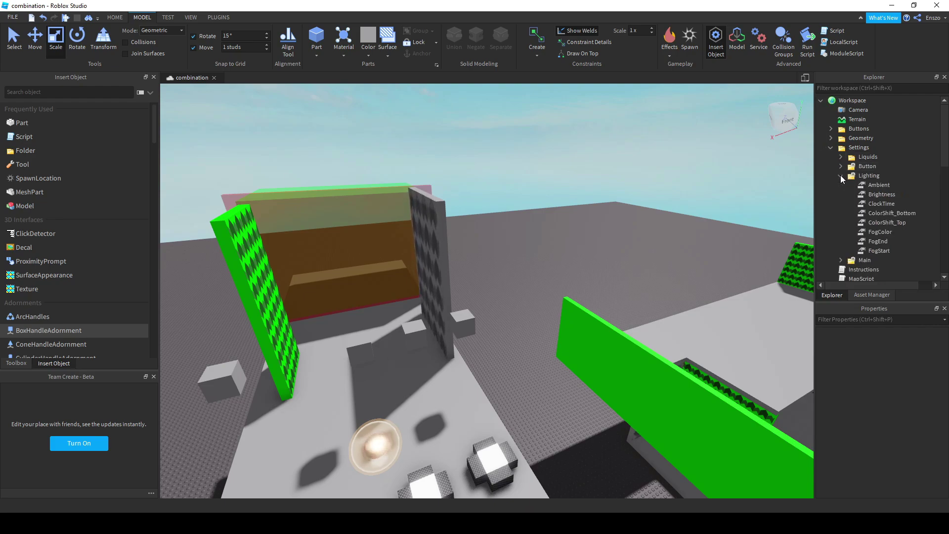
click(863, 195)
click(863, 204)
click(864, 213)
click(864, 222)
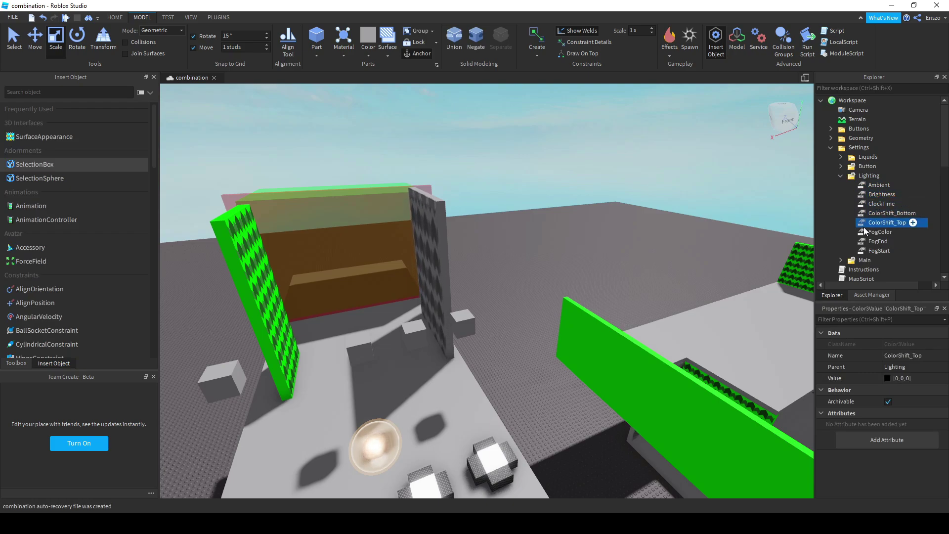
click(864, 241)
click(865, 251)
drag(843, 285, 858, 285)
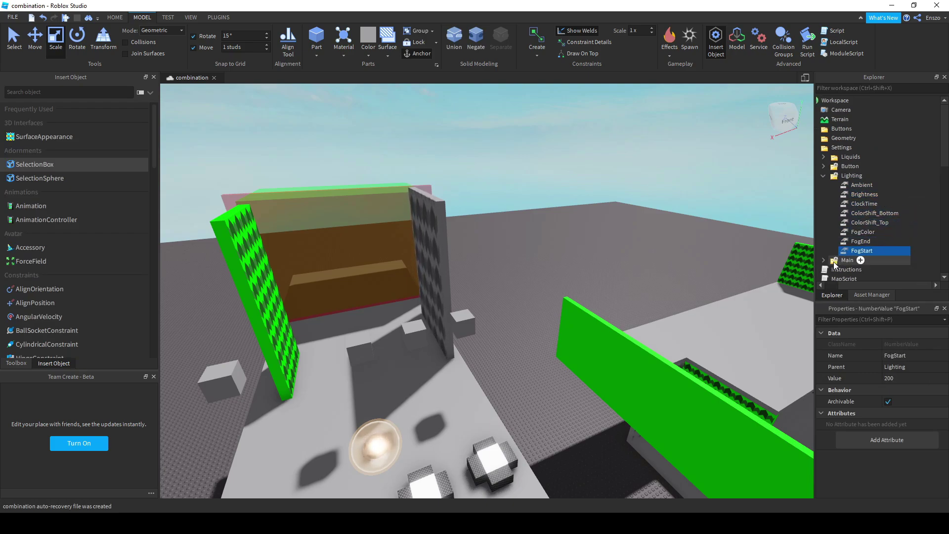
Step: Collapse the Lighting settings and review the Creator, Difficulty, Image, MaxTime and Music values in the Main settings
click(823, 176)
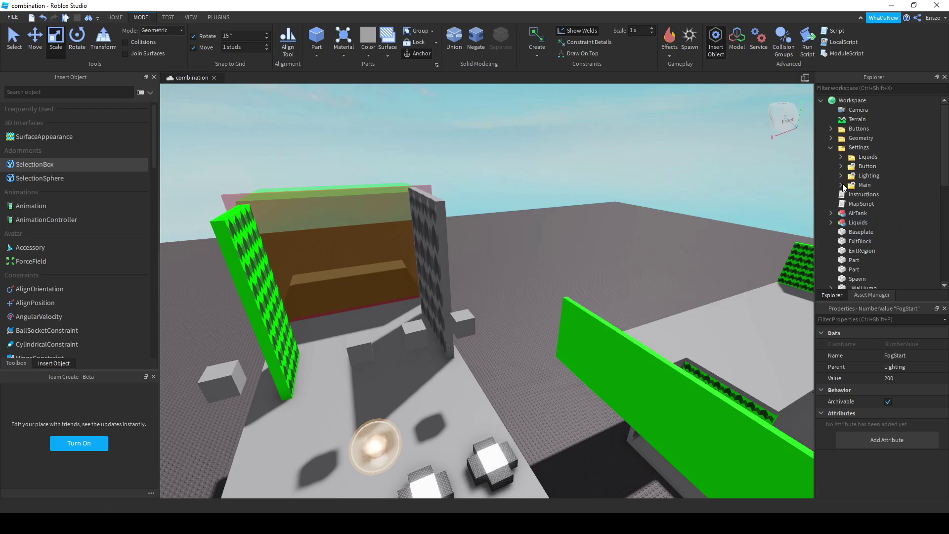
click(841, 185)
click(862, 193)
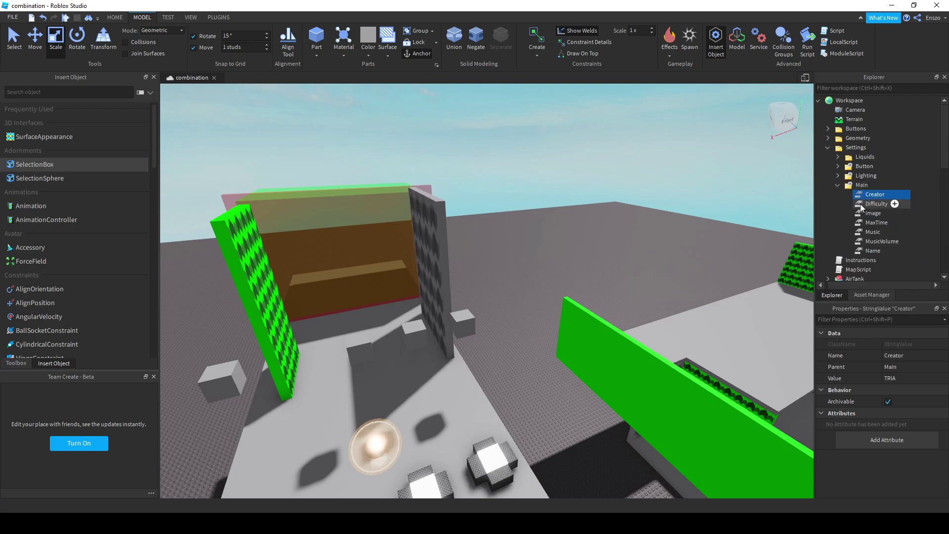
click(860, 204)
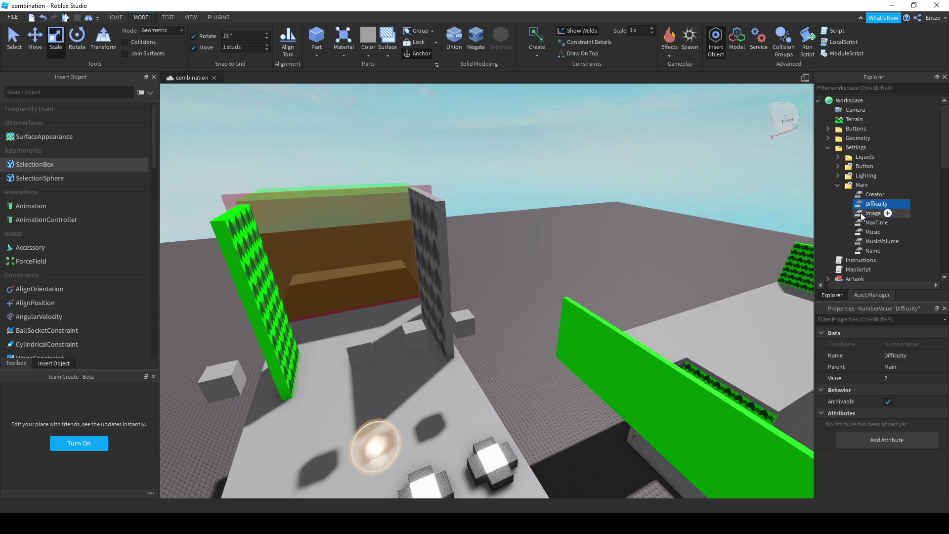
click(861, 212)
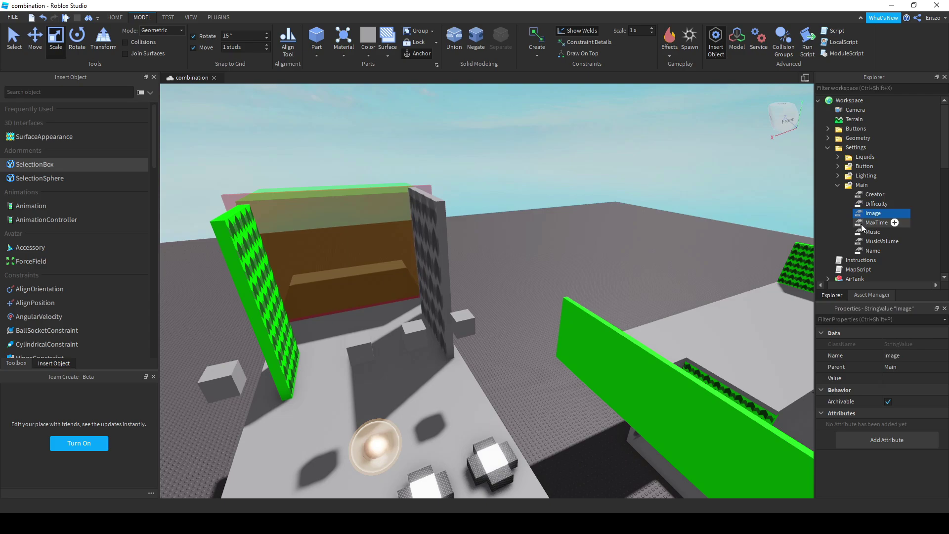
click(861, 223)
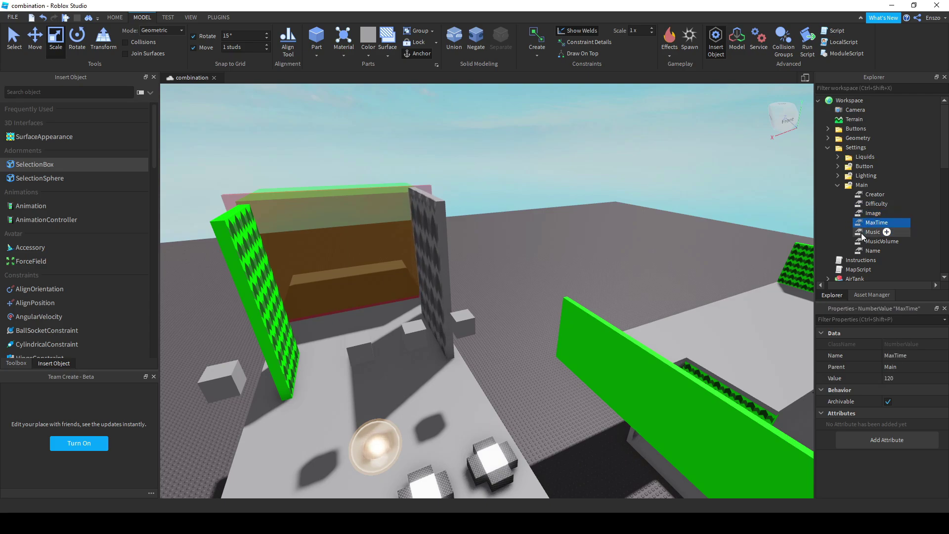
click(861, 233)
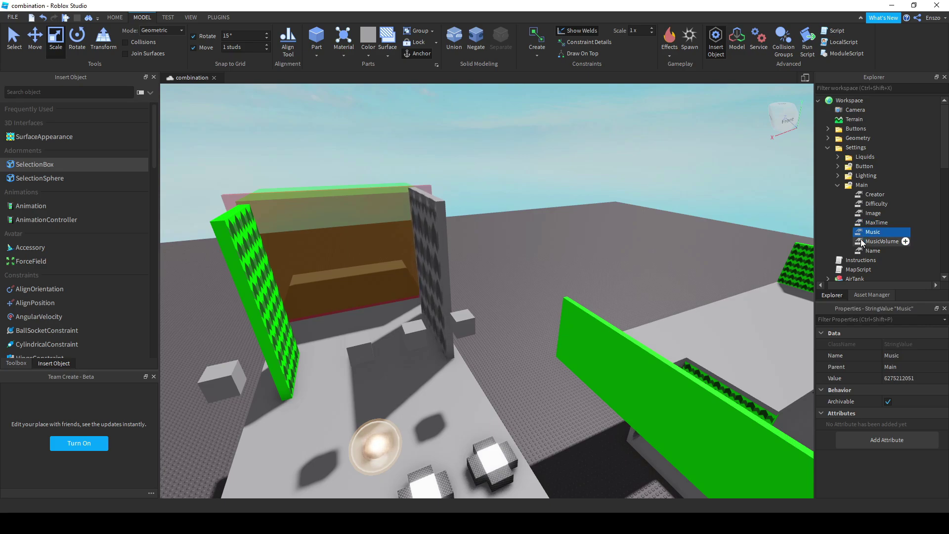
Step: Try 0.7 and 1.2 for the MusicVolume value in the Main settings, and finally set it to 1
click(861, 241)
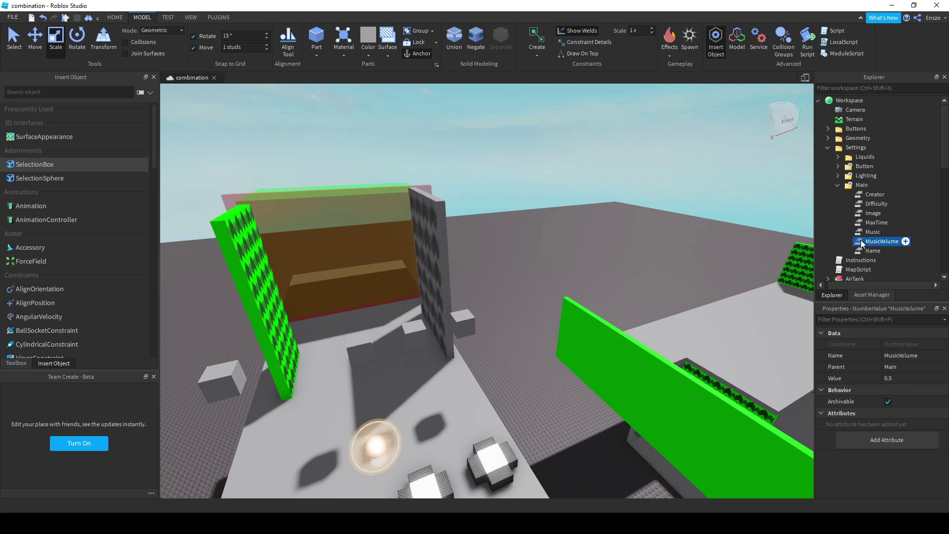
click(903, 379)
text(0.)
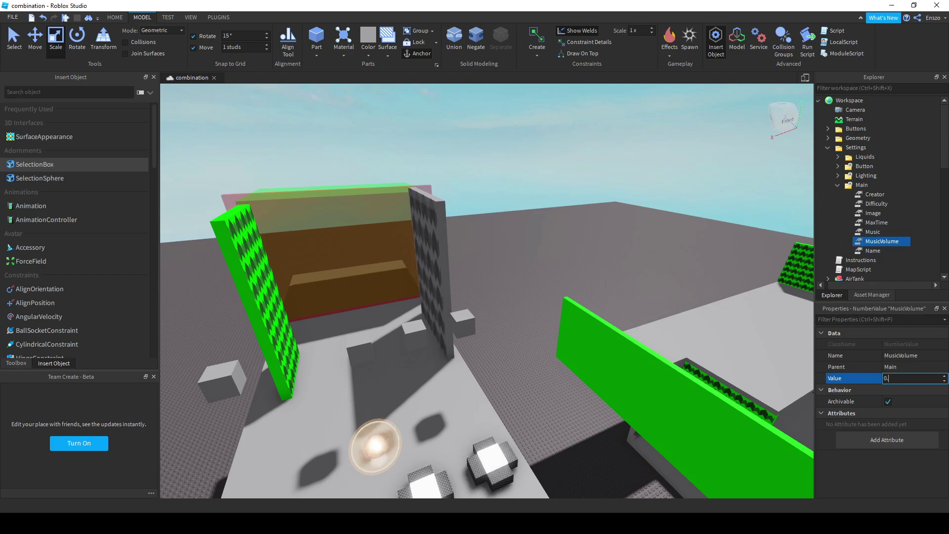
text(7)
key(Return)
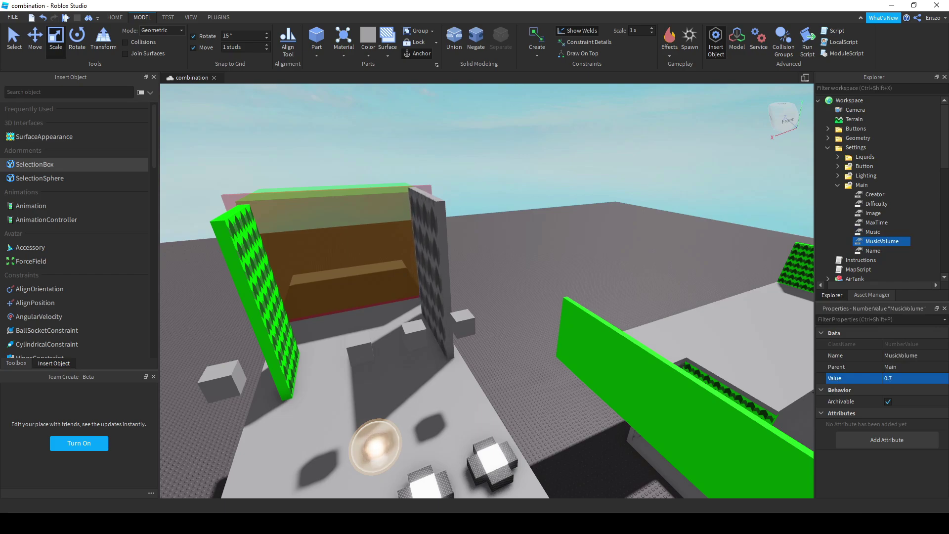
click(905, 379)
text(1.2)
key(Return)
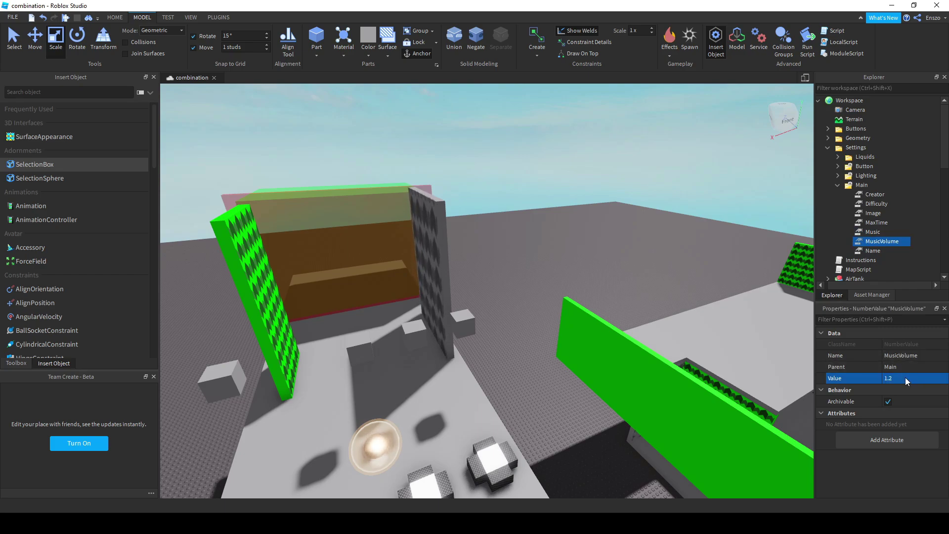
click(904, 378)
text(1)
key(Return)
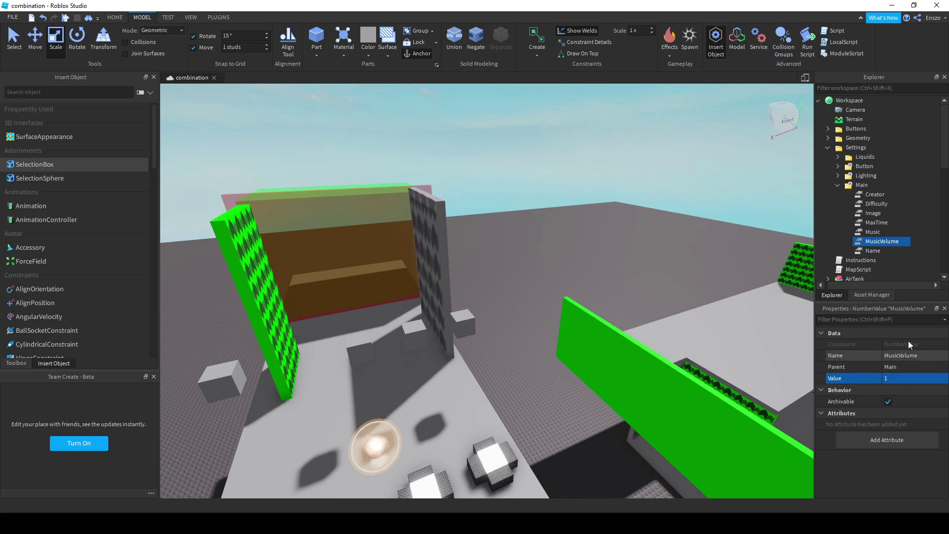
Step: Inspect the map's Name value in the Main settings, and collapse the Settings folder
click(869, 251)
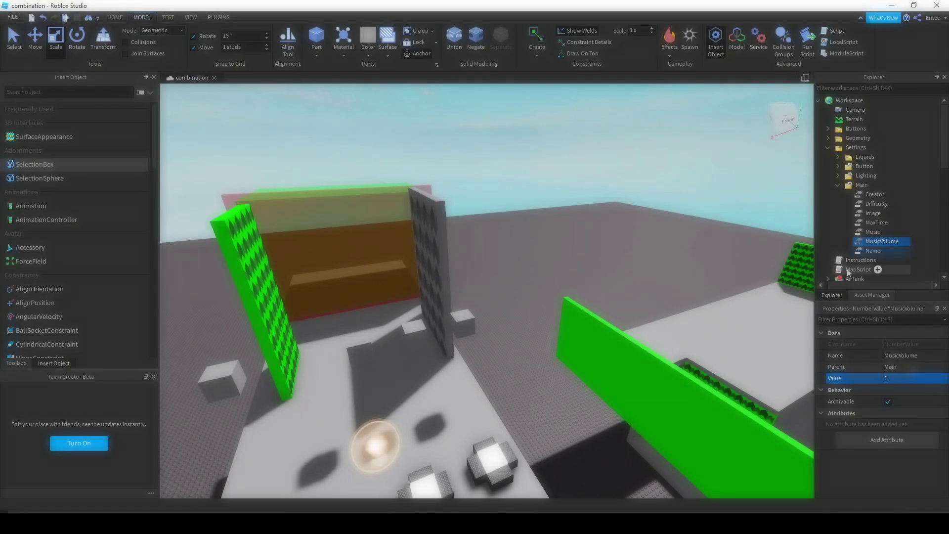
click(865, 250)
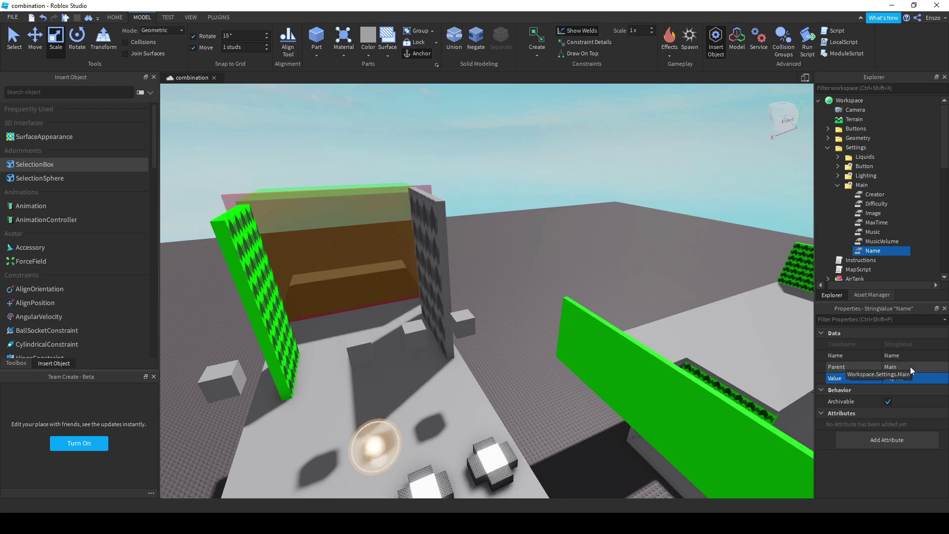
click(621, 235)
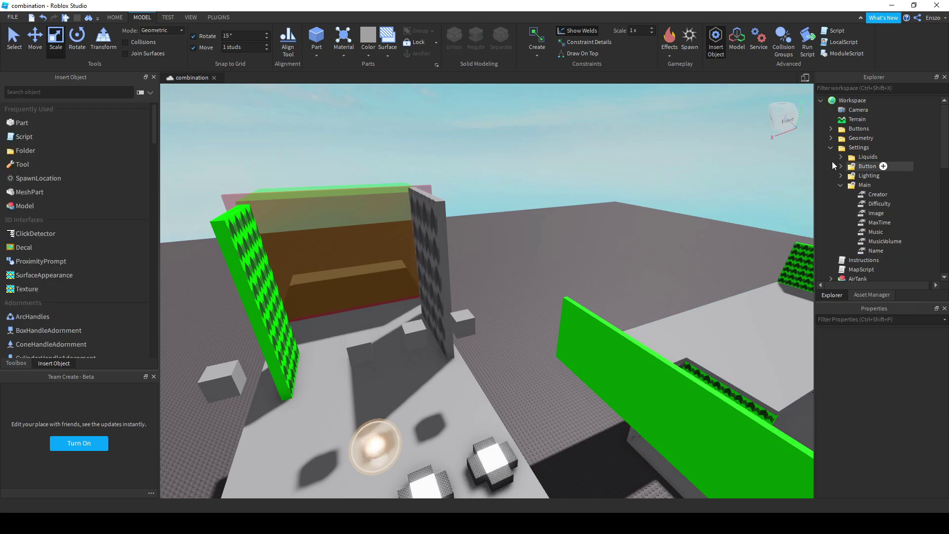
click(831, 147)
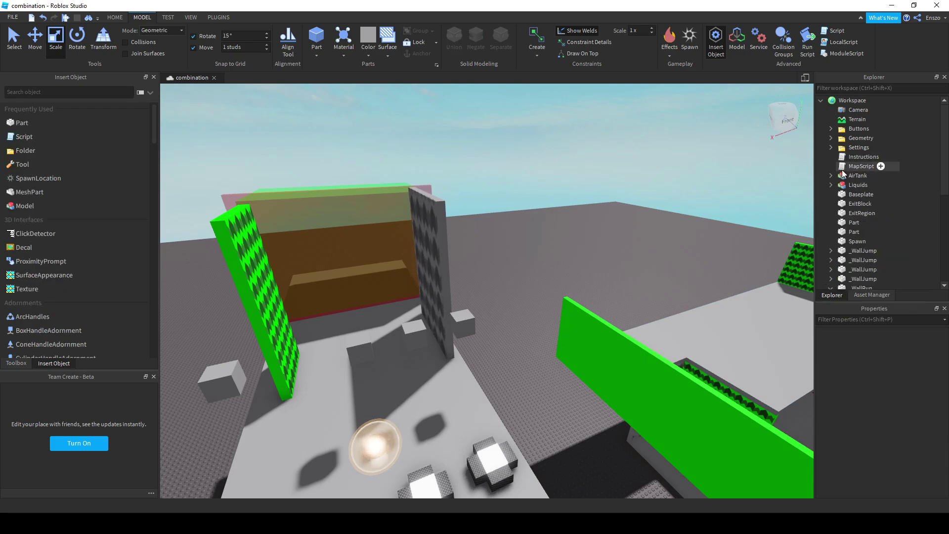
Step: Open MapScript and highlight the GetMapLib line and the start and end of the button 1 event function
double_click(841, 167)
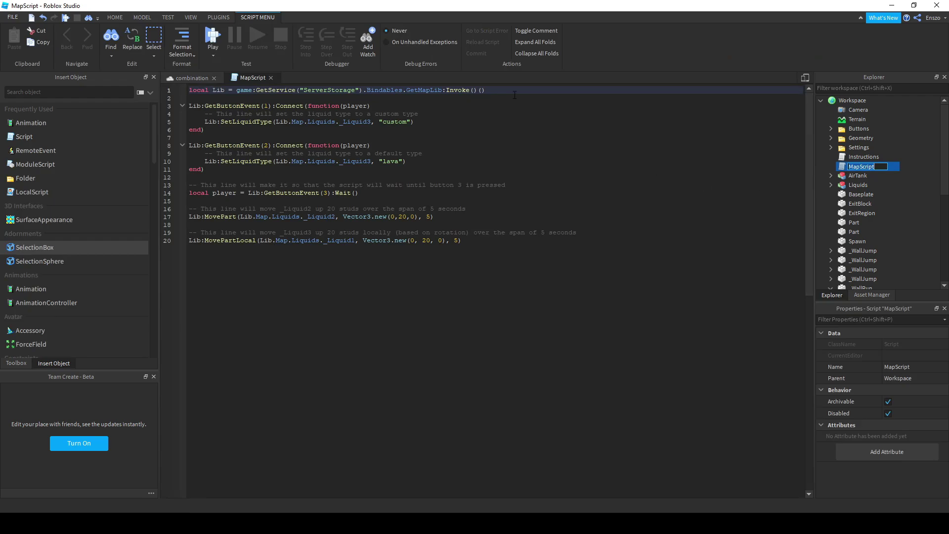
drag(514, 95, 186, 91)
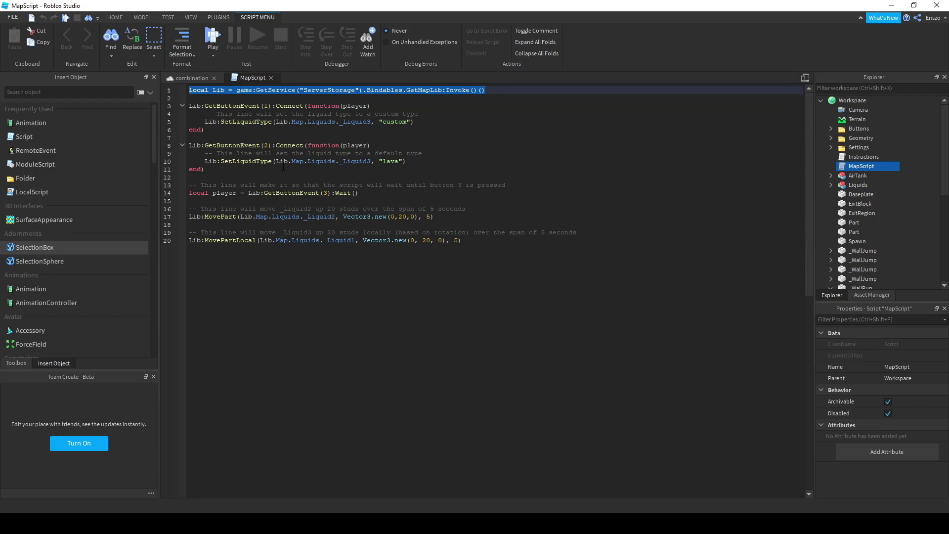
drag(190, 106, 401, 107)
drag(225, 130, 188, 130)
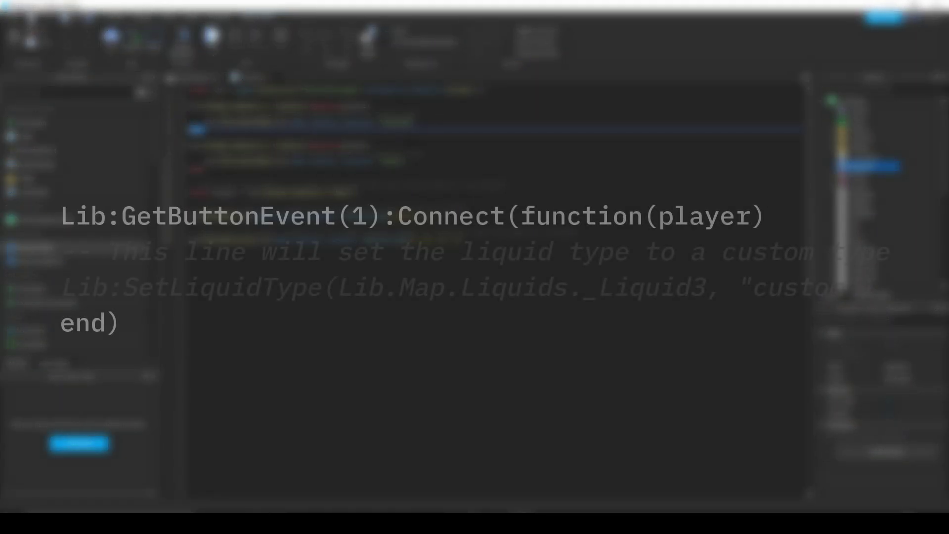
Step: Highlight the body of the button 1 event function, its SetLiquidType line and the Lib.Map.Liquids._Liquid3 argument
click(418, 143)
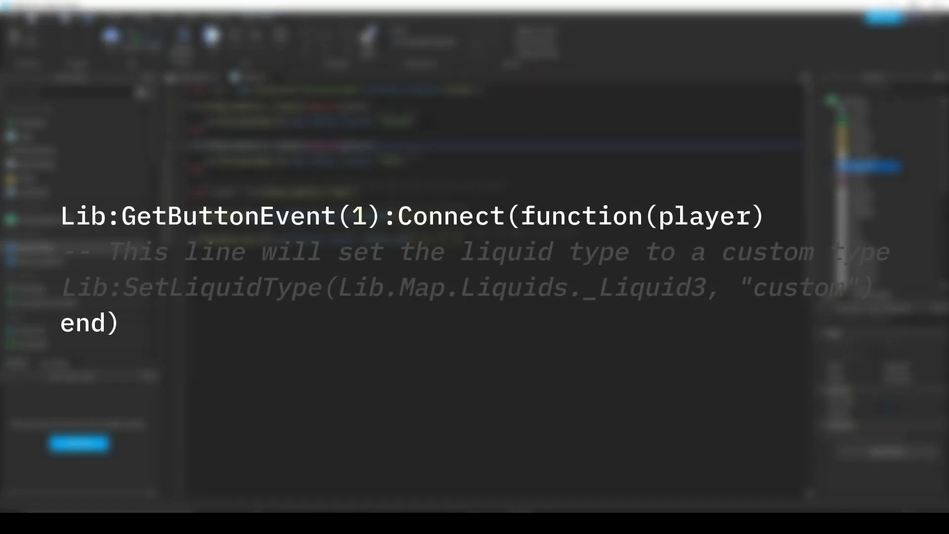
drag(417, 122, 190, 114)
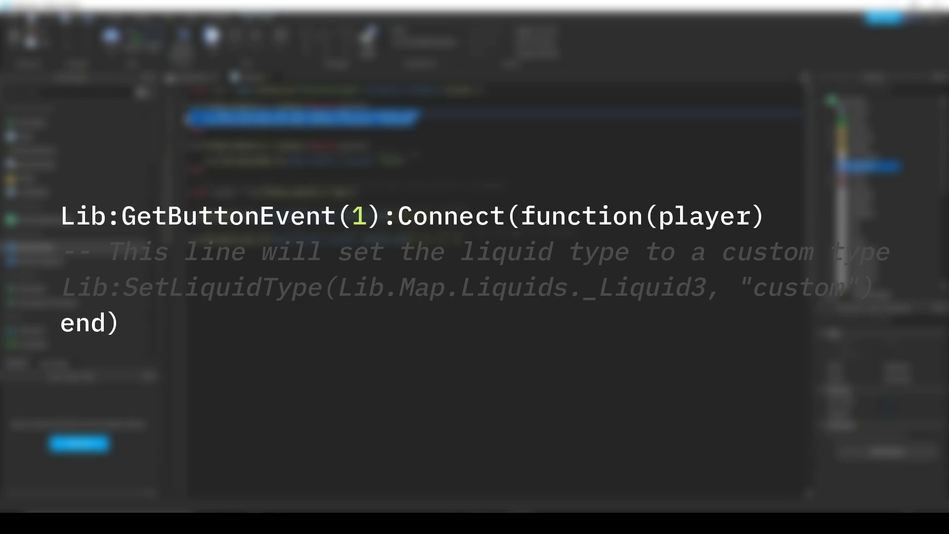
click(207, 129)
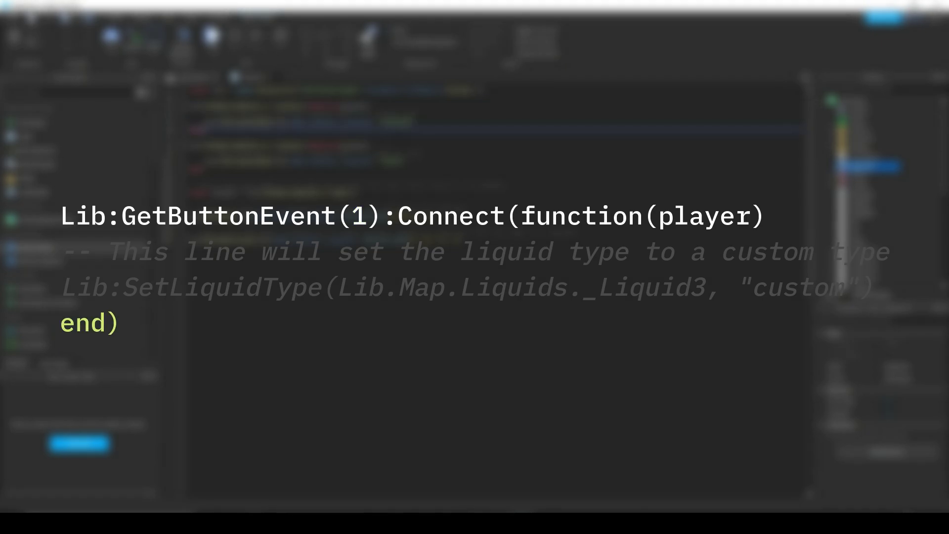
drag(415, 122, 206, 122)
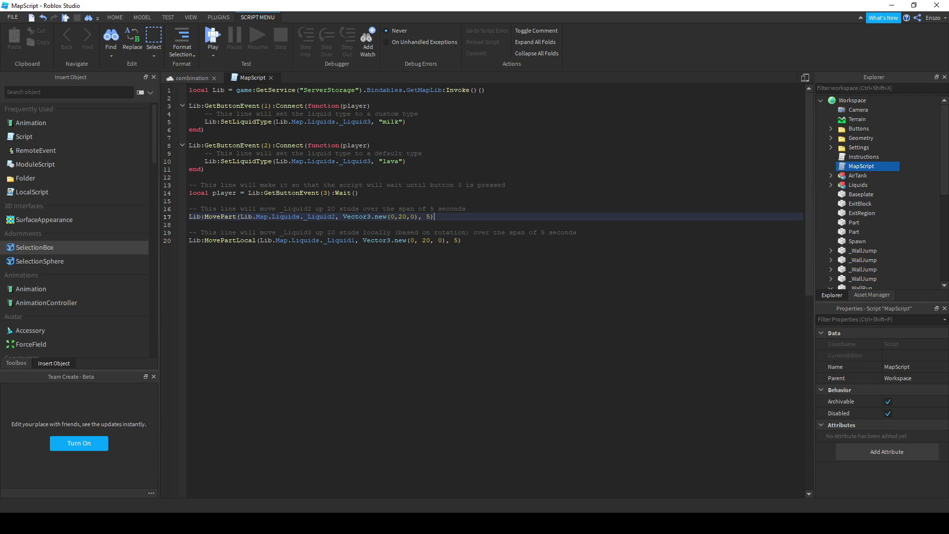
drag(275, 122, 371, 122)
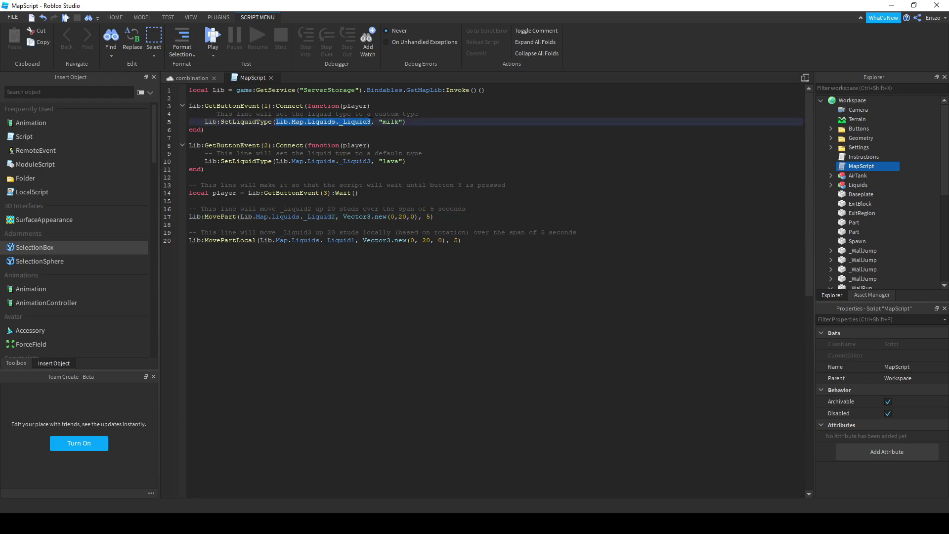
click(444, 123)
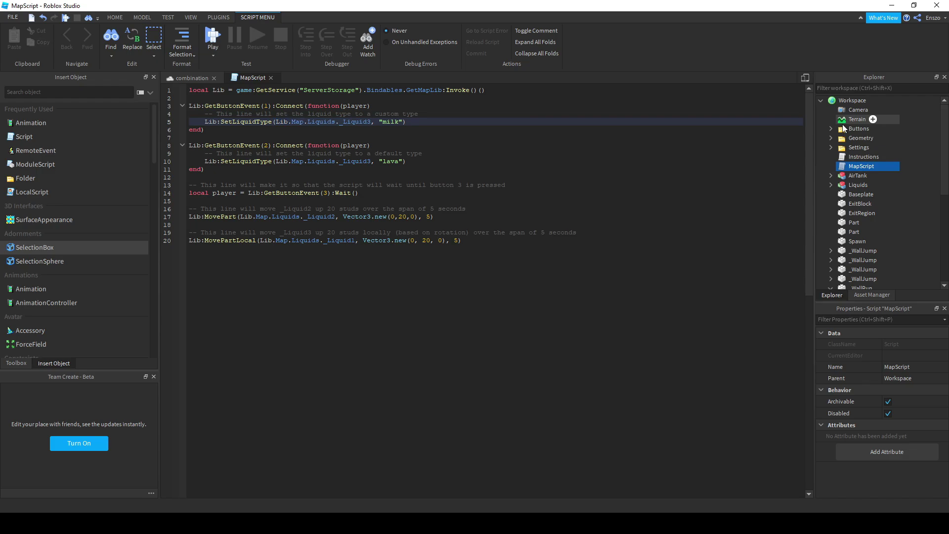
Step: Expand the Liquids model and rewrite the liquid path in the button 1 SetLiquidType line as Liquids._Liquid3
click(831, 185)
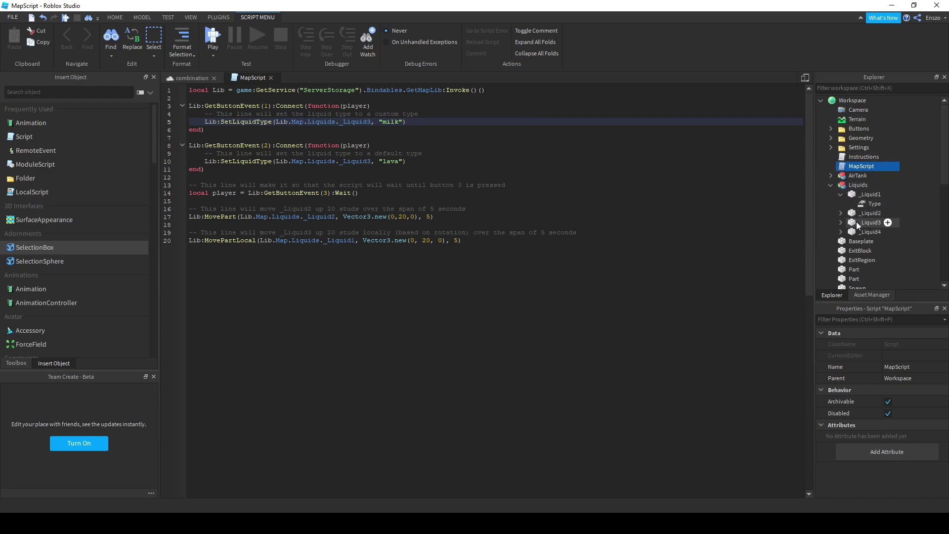
drag(307, 123, 372, 124)
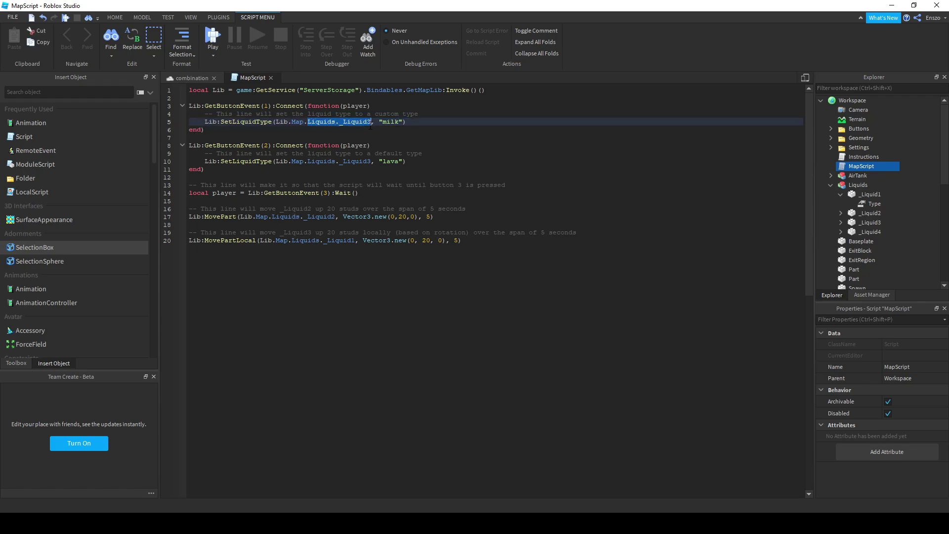
text(Liquids)
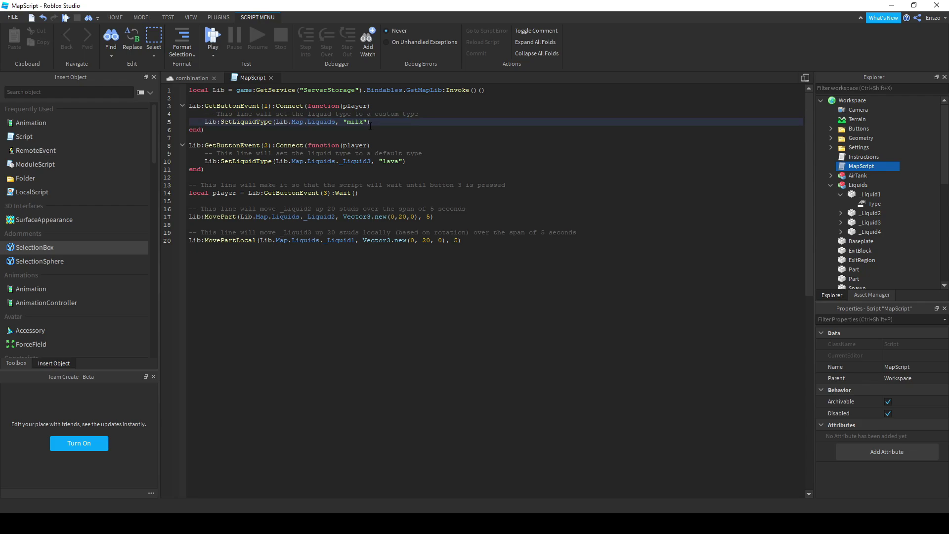
text(._Liqui)
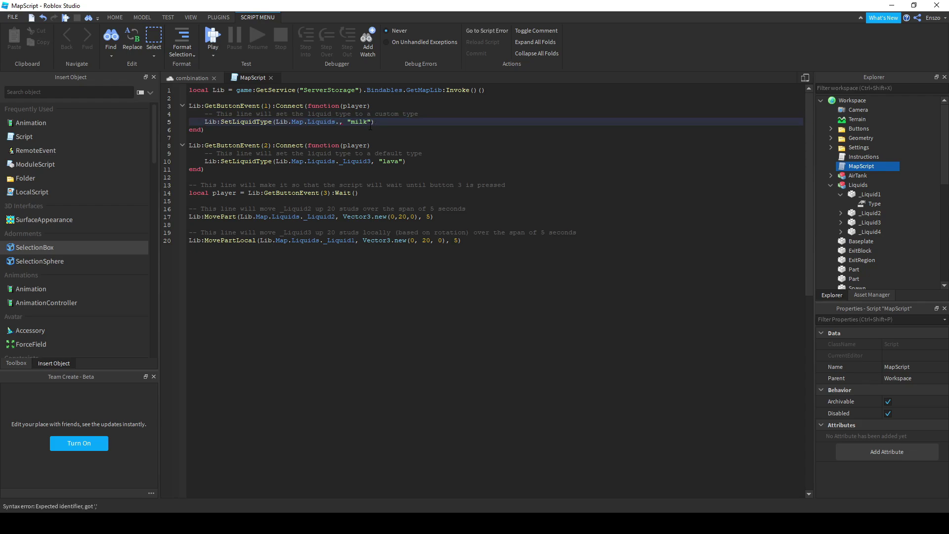
text(d3)
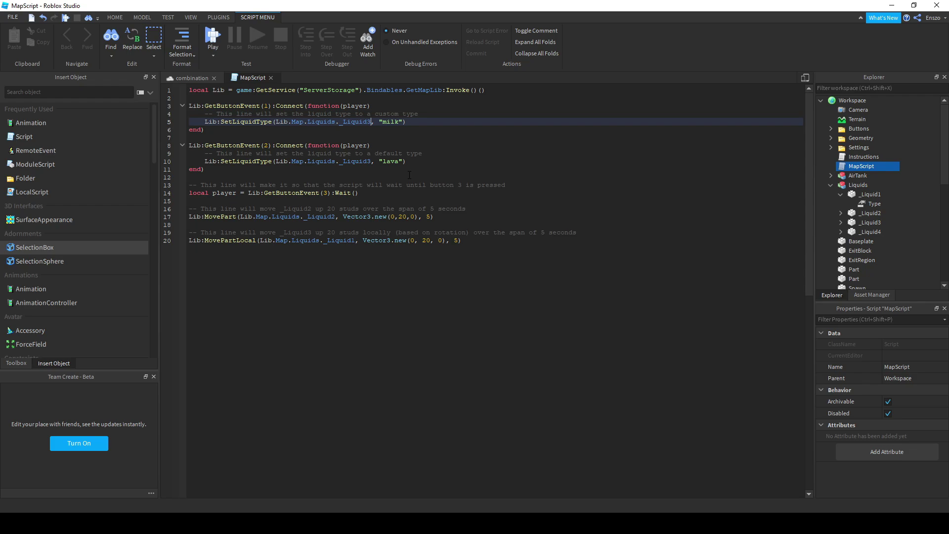
Step: Highlight the MovePart line for _Liquid2 and replace its Vector3 components with the placeholders x, y and z
drag(201, 211, 418, 216)
click(436, 217)
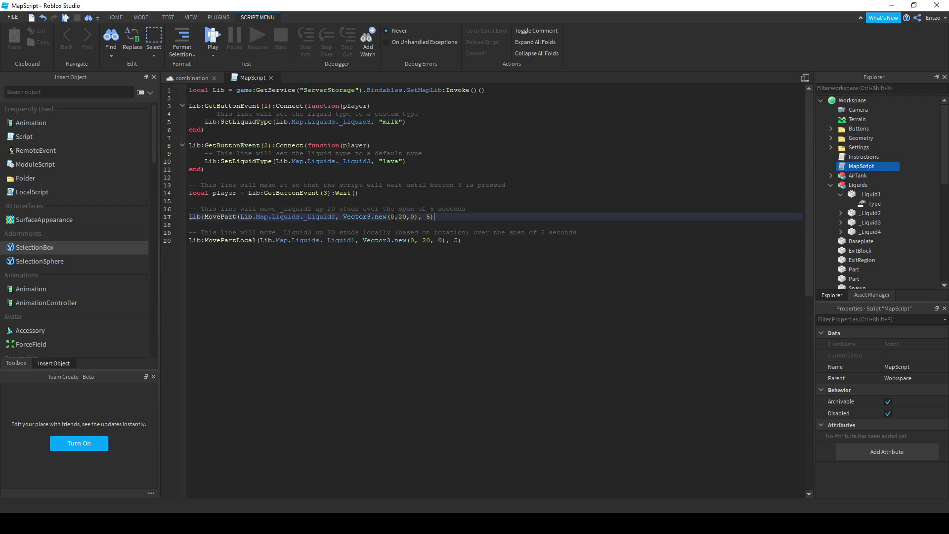
text(x)
key(BackSpace)
key(BackSpace)
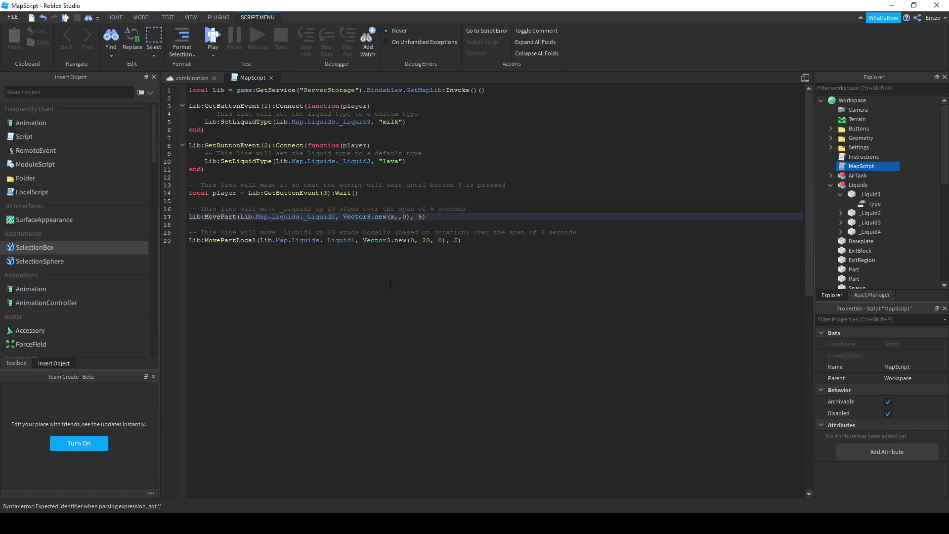
text(y)
key(Right)
key(Right)
key(BackSpace)
text(z)
Step: Set the Vector3 in the _Liquid2 MovePart line to 0,15,0
key(BackSpace)
text(15)
key(Right)
key(Right)
key(Right)
key(Left)
key(BackSpace)
text(0)
Step: Replace the duration in the _Liquid2 MovePart line with the placeholder "seconds", and finally set it to 2
double_click(428, 217)
text(seconds)
key(BackSpace)
key(BackSpace)
key(BackSpace)
key(BackSpace)
key(BackSpace)
key(BackSpace)
key(BackSpace)
text(2)
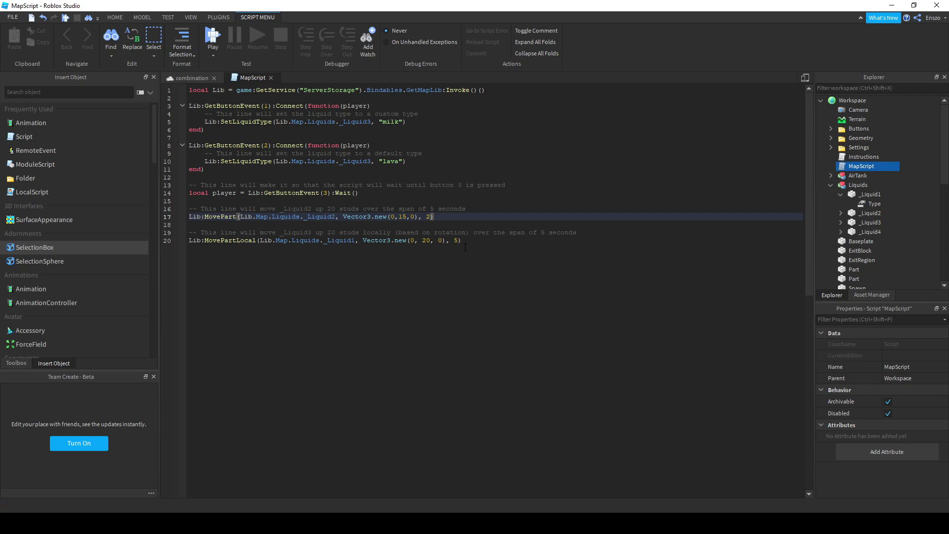
Step: Highlight the MovePartLocal line, the MovePart line and the line that waits for button 3
drag(495, 242, 189, 241)
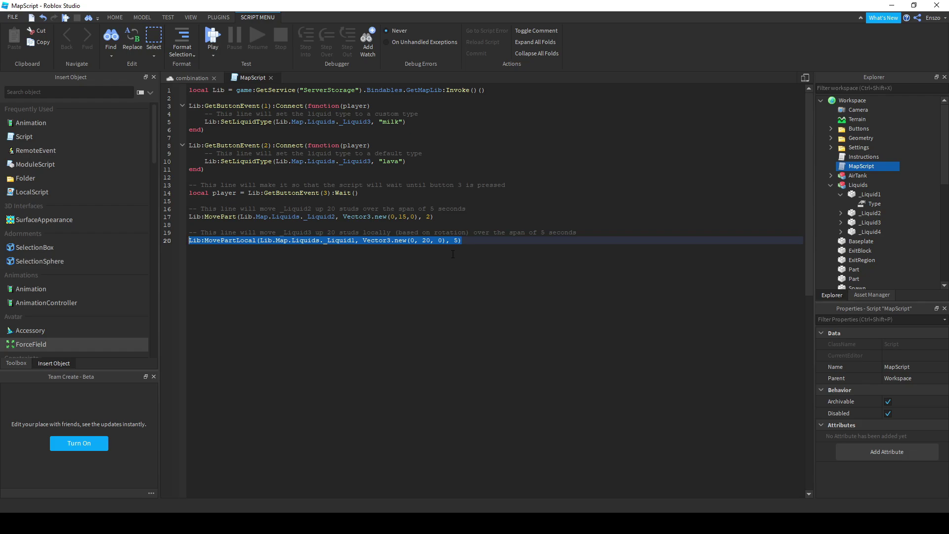
drag(449, 216, 189, 217)
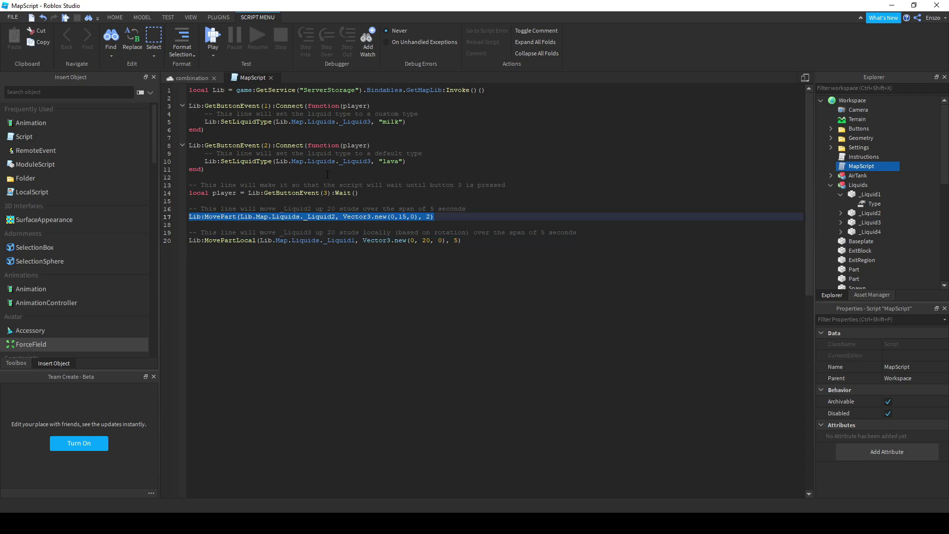
click(363, 193)
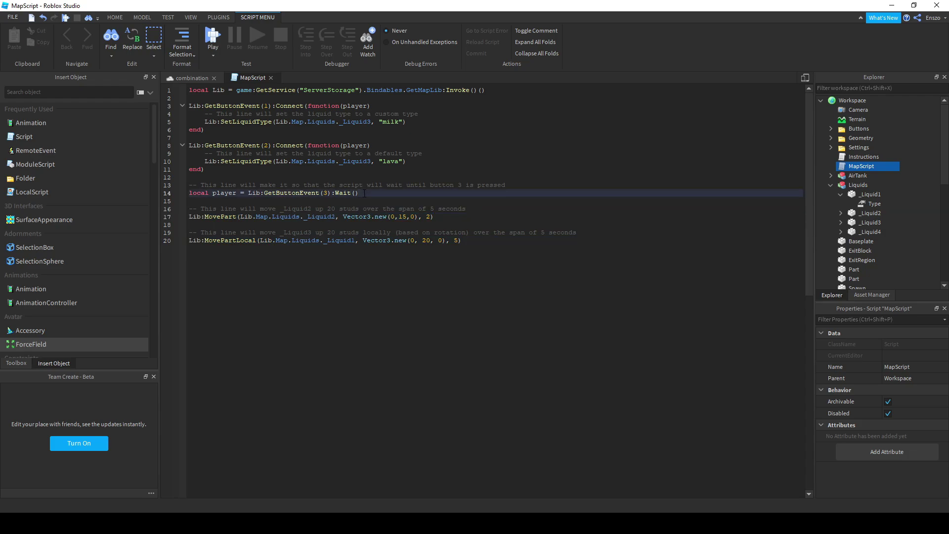
drag(366, 192, 194, 193)
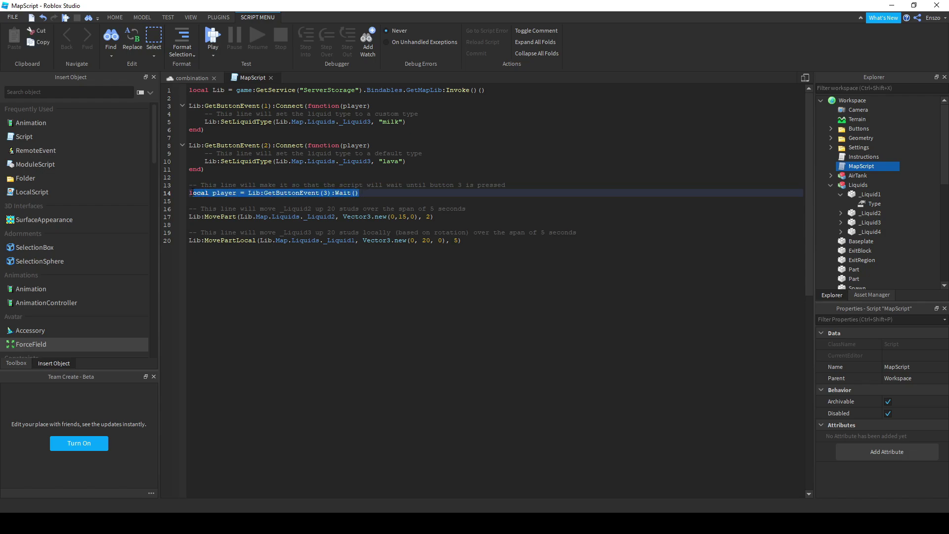
Step: Add a wait(30) line between the button 3 wait line and the MovePart comment
click(283, 203)
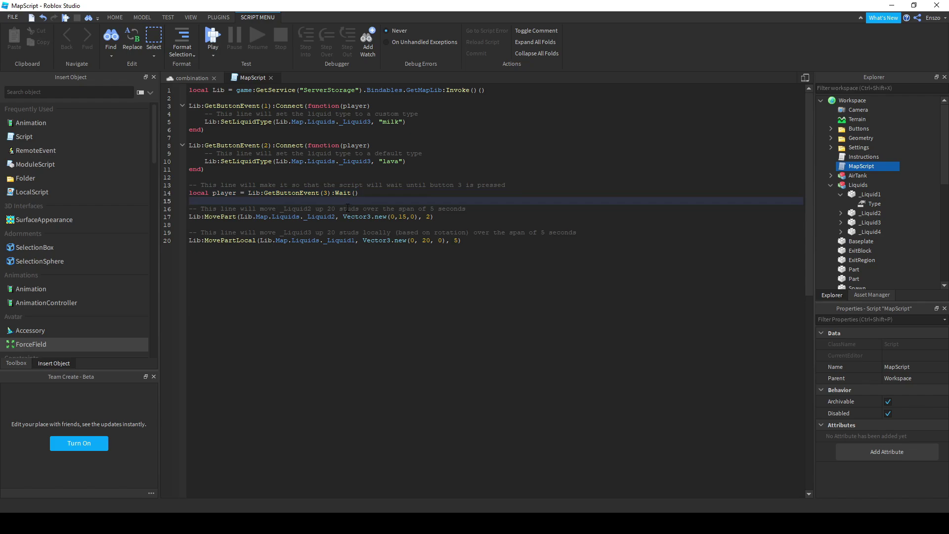
key(Return)
key(Return)
key(Up)
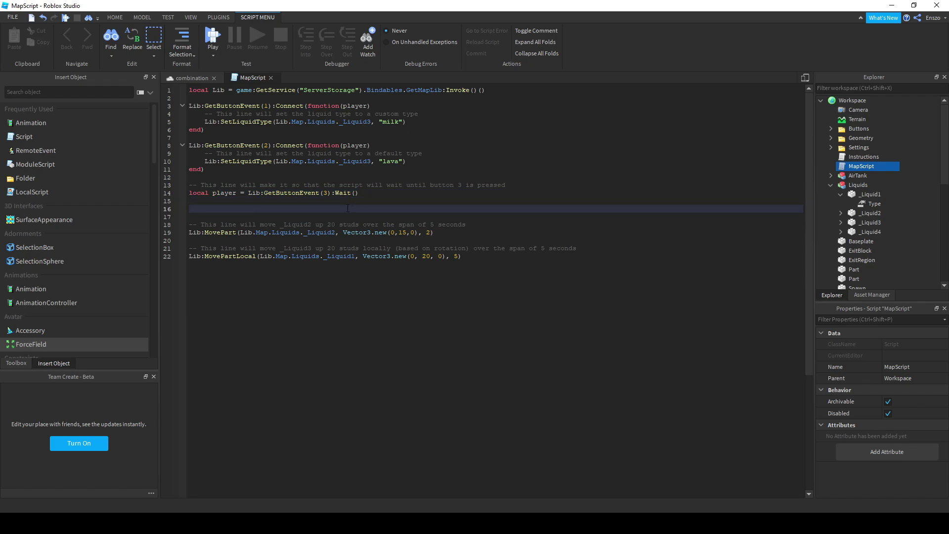
text(Wait)
key(BackSpace)
key(BackSpace)
key(BackSpace)
key(BackSpace)
text(w)
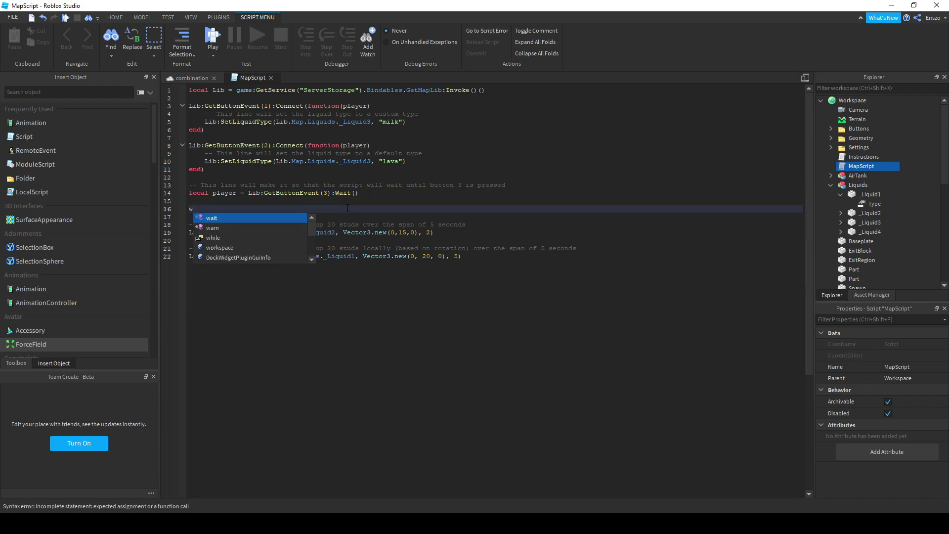
key(Tab)
text(()
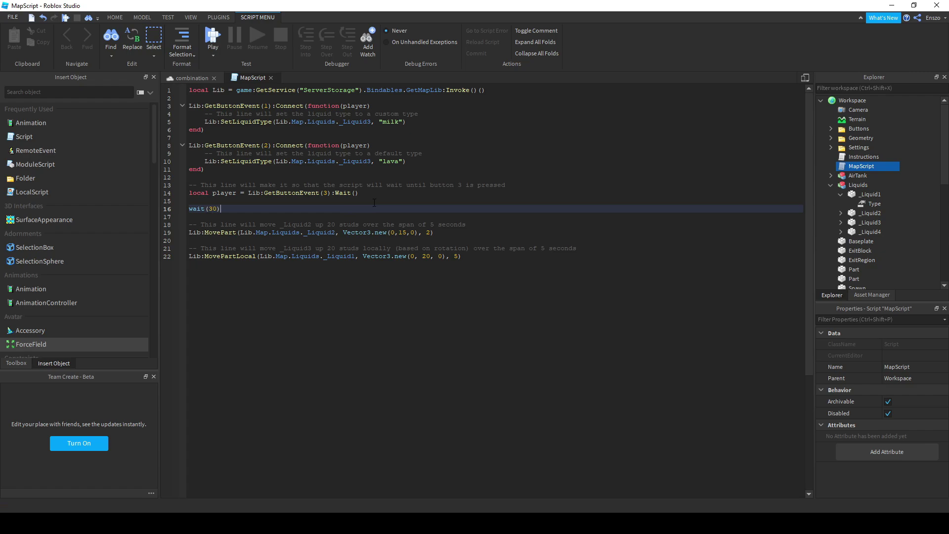
Step: Undo the last wait value entry, move the button 3 comment and wait line below MovePartLocal, and clean up the blank lines left behind
drag(365, 193, 184, 186)
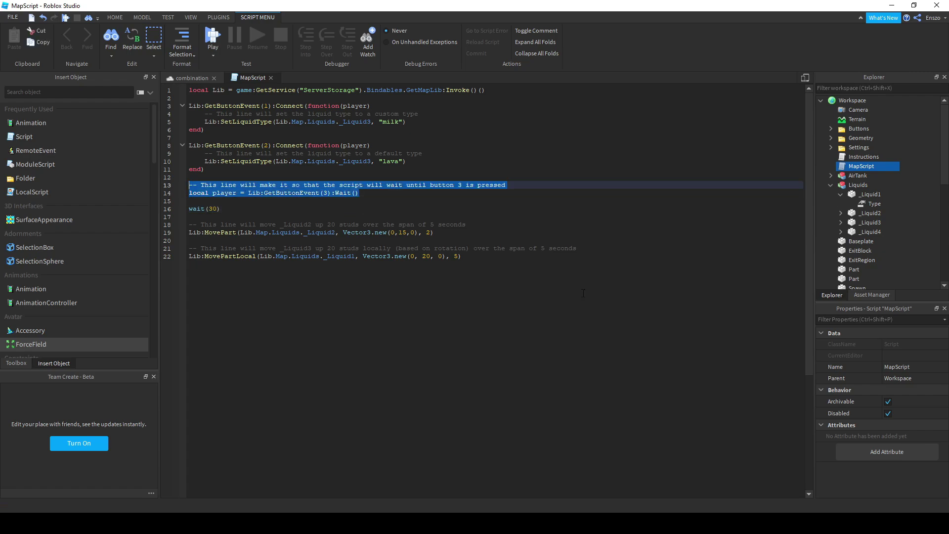
key(ctrl+z)
drag(369, 192, 176, 185)
key(ctrl+c)
key(BackSpace)
click(534, 266)
key(ctrl+v)
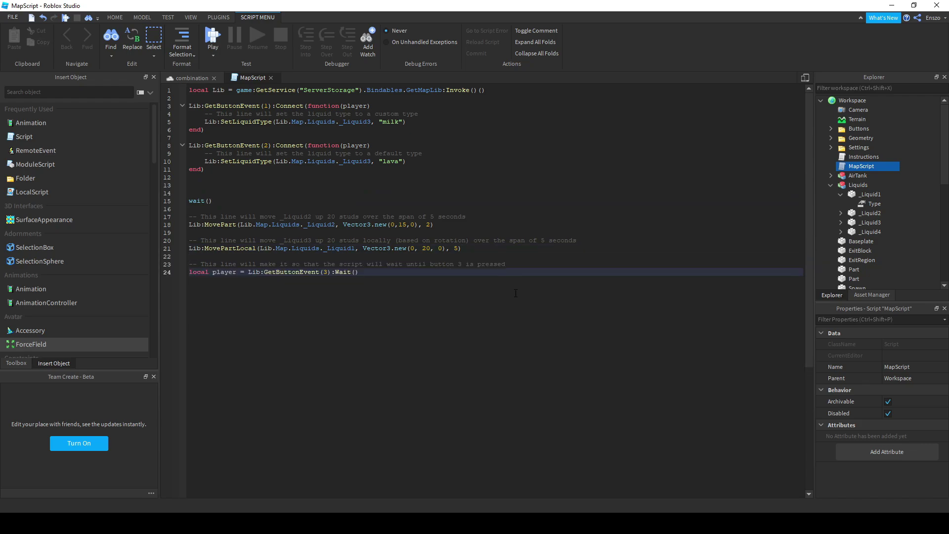
click(212, 177)
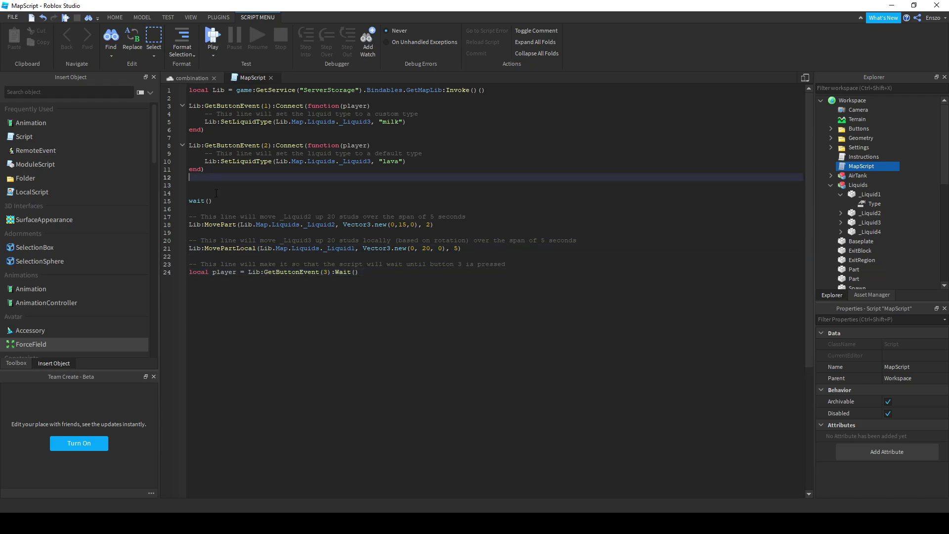
key(BackSpace)
click(216, 193)
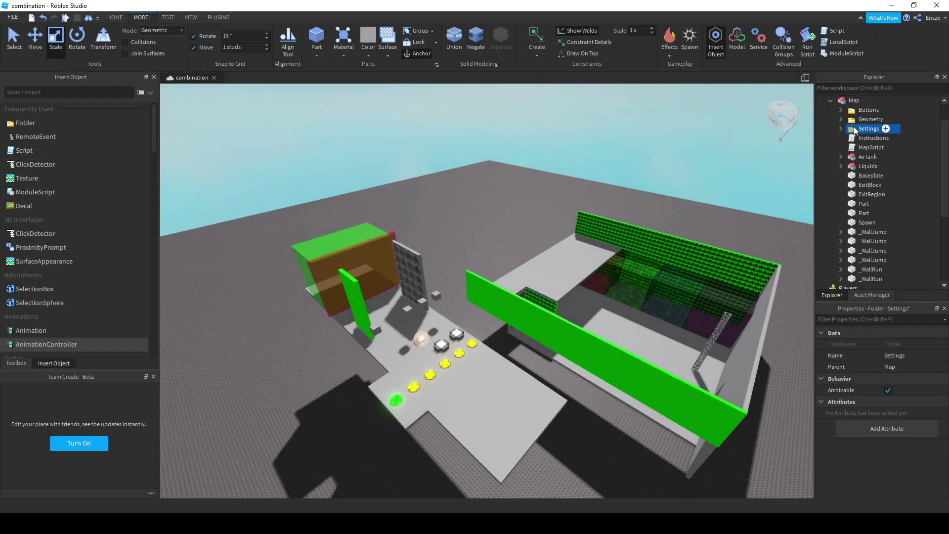
Step: Group ExitRegion and Spawn inside the Map model into a new model and name it "do not do this"
click(855, 146)
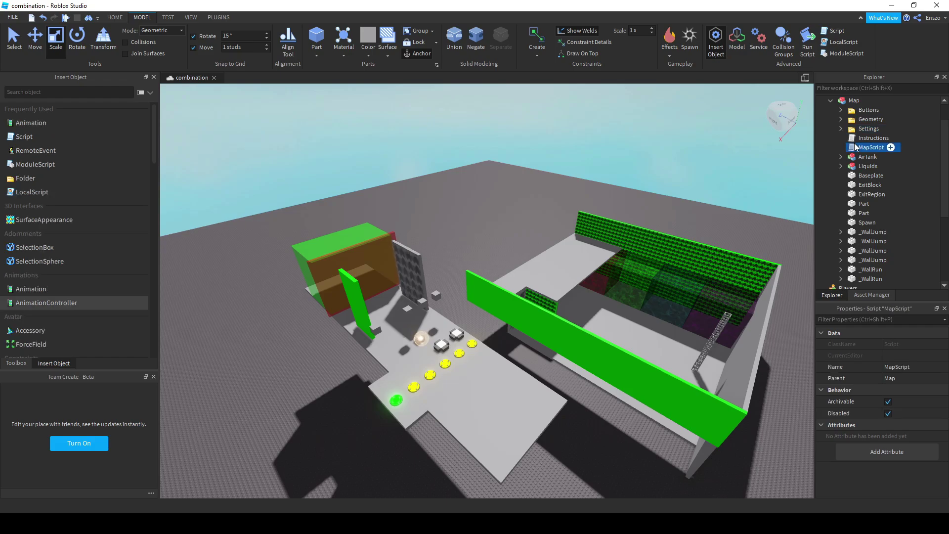
click(855, 194)
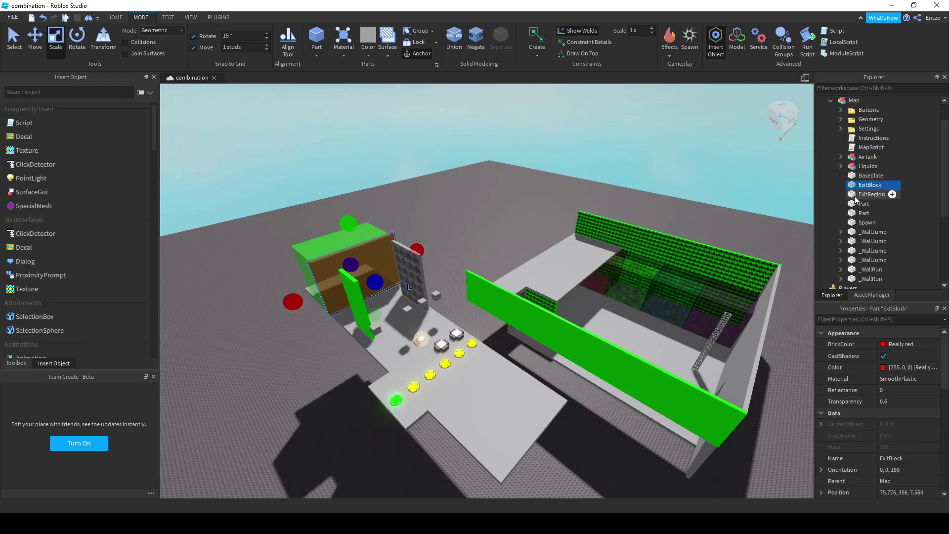
ctrl+click(857, 222)
key(ctrl+g)
key(F2)
text(do not do this)
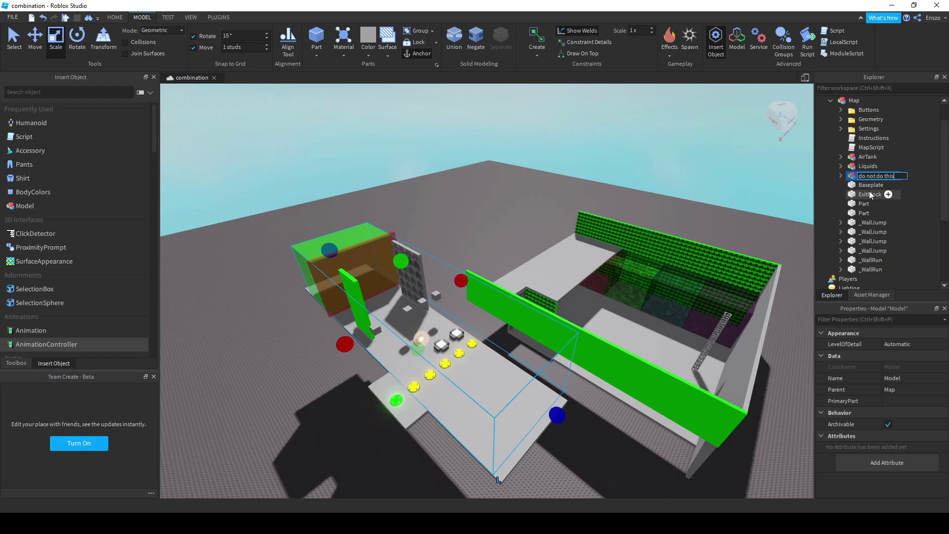
key(Return)
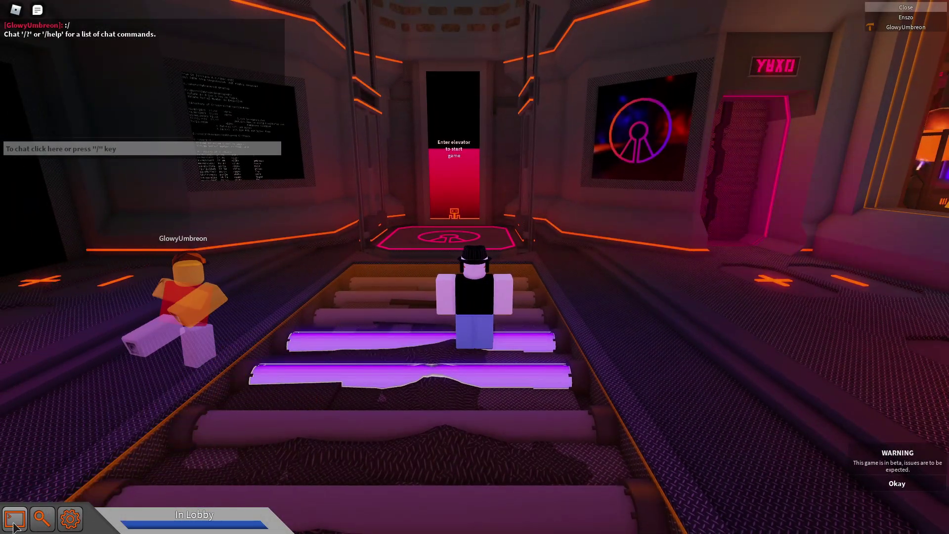
Step: Switch to the Tria.OS game, open Custom Maps, and submit the copied map ID on the Whitelist page
click(15, 519)
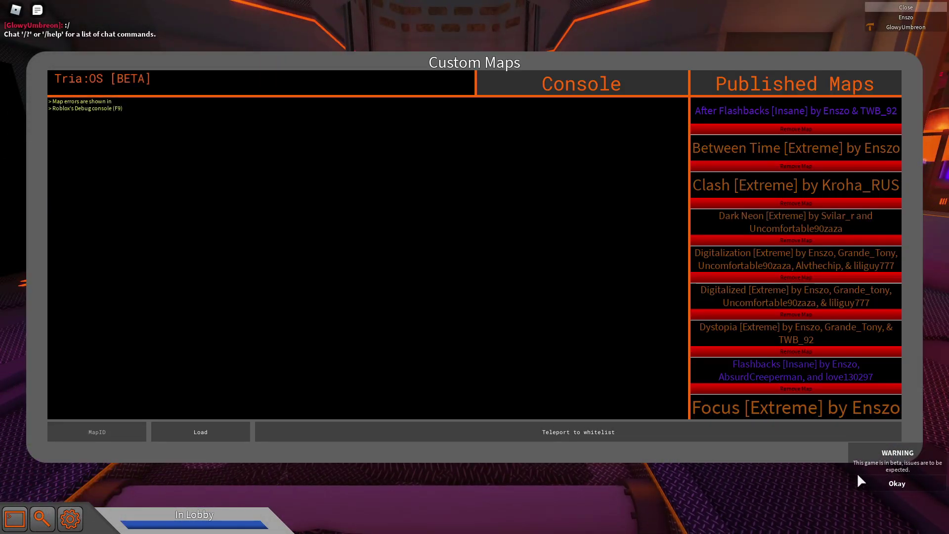
click(873, 485)
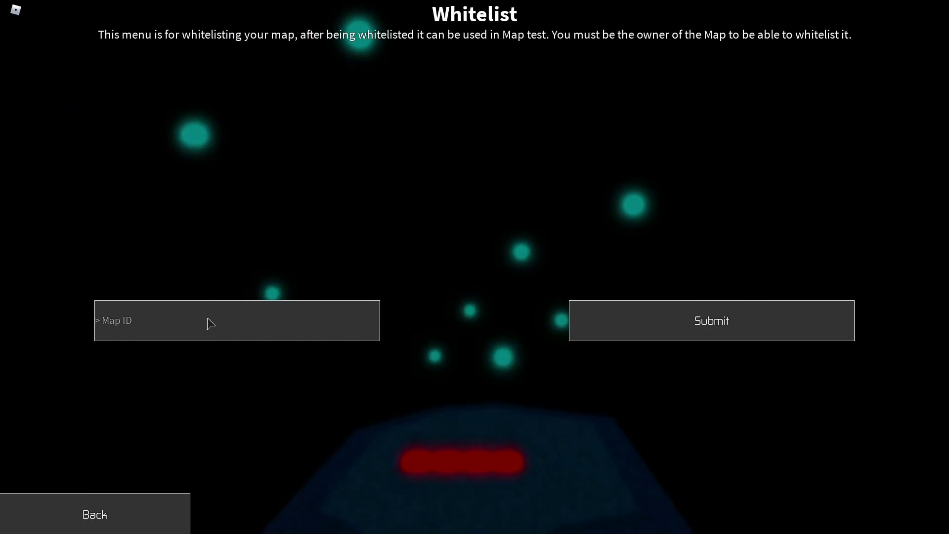
click(207, 318)
key(ctrl+v)
click(701, 325)
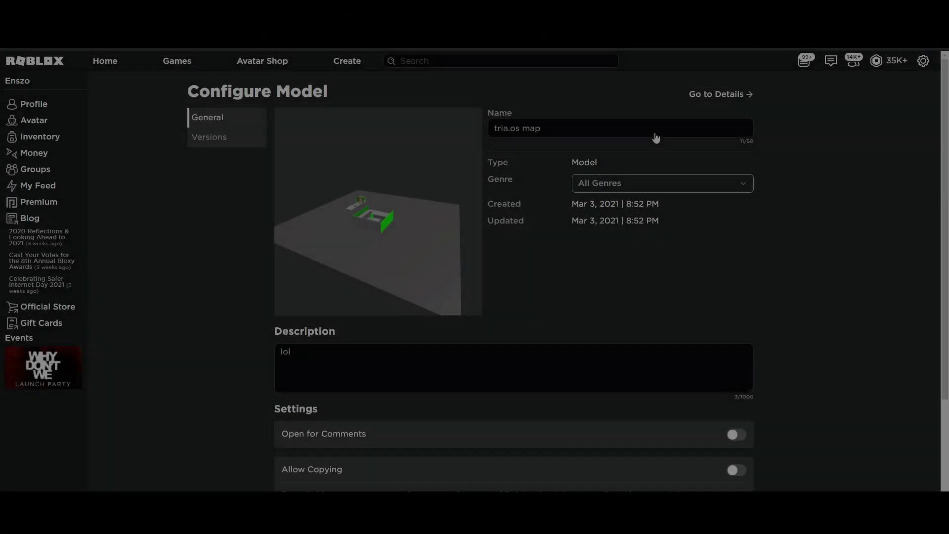
Step: Switch to the Roblox website's Configure Model page for "tria.os map" and turn on Allow Copying
scroll(809, 249, down, 3)
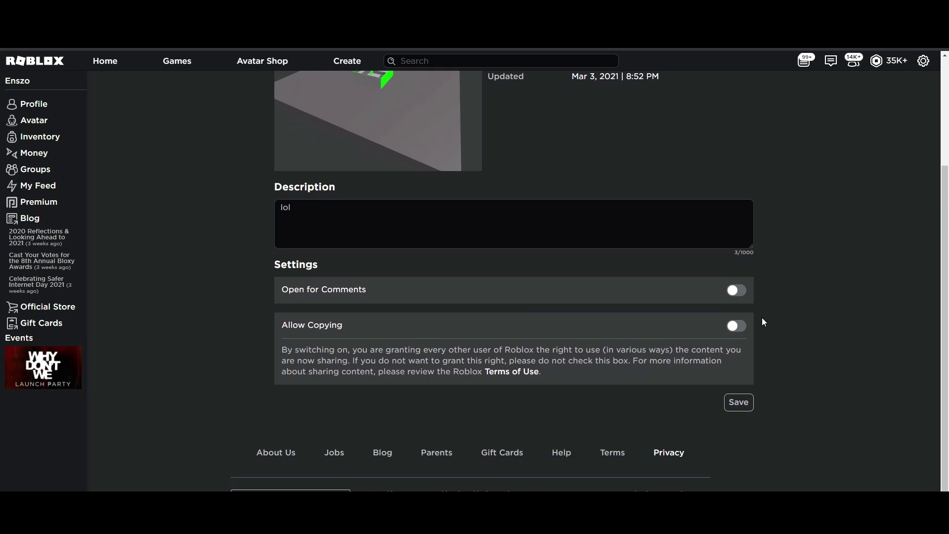
click(737, 326)
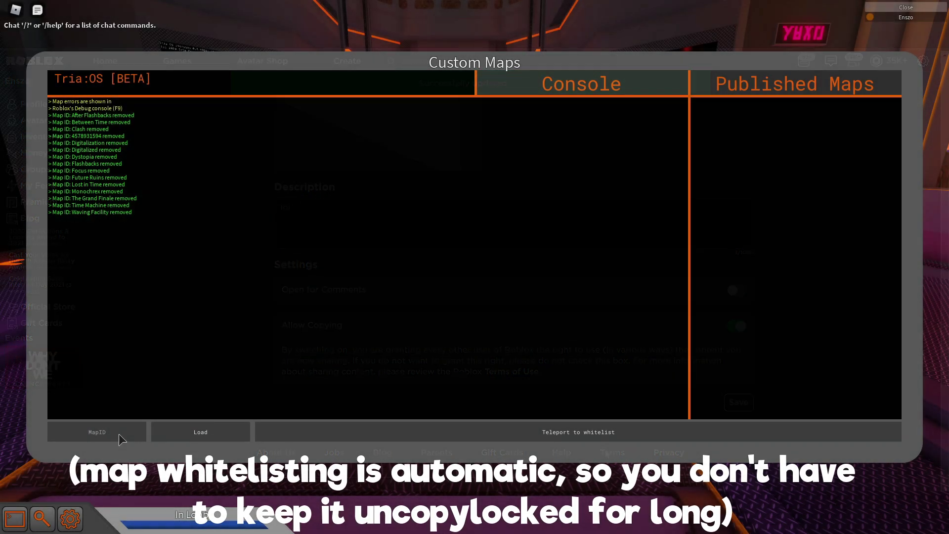
click(238, 434)
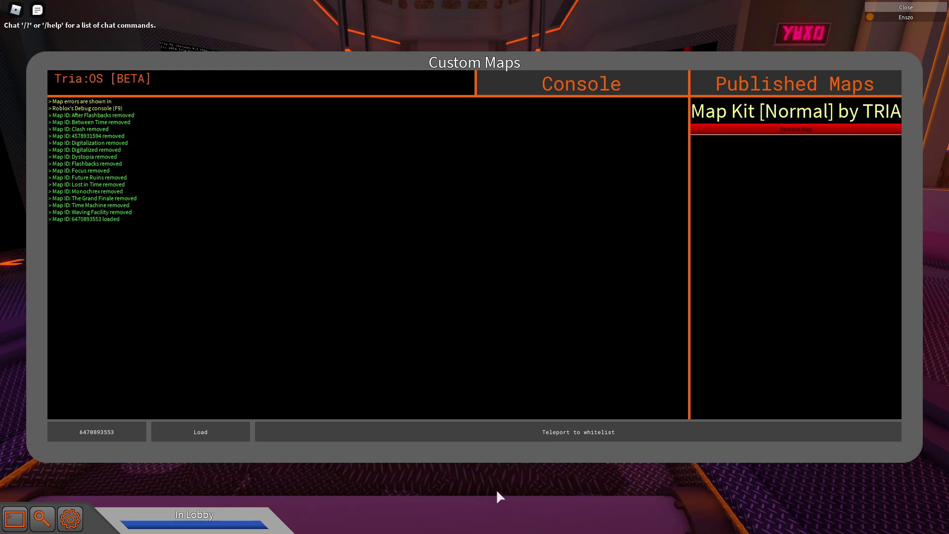